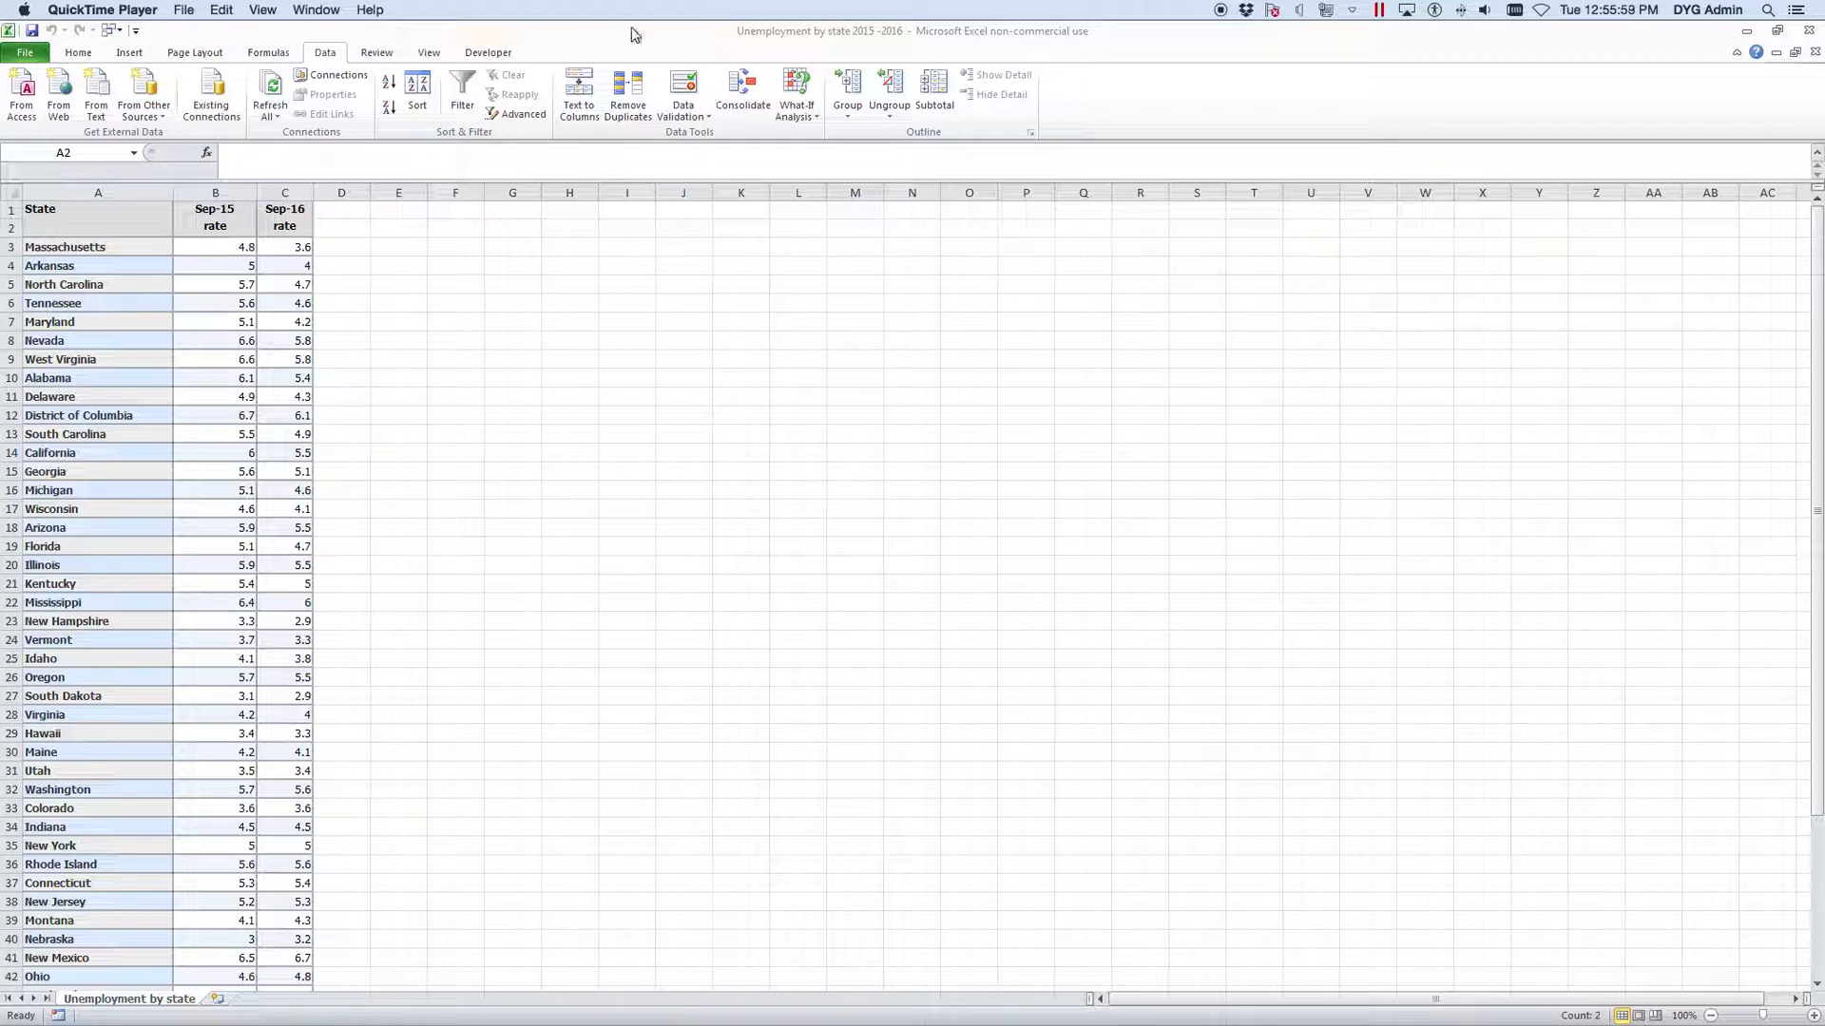
Step: Enable the Analysis ToolPak and Analysis ToolPak - VBA add-ins for Excel
{"action": "left_click", "coordinate": [24, 54]}
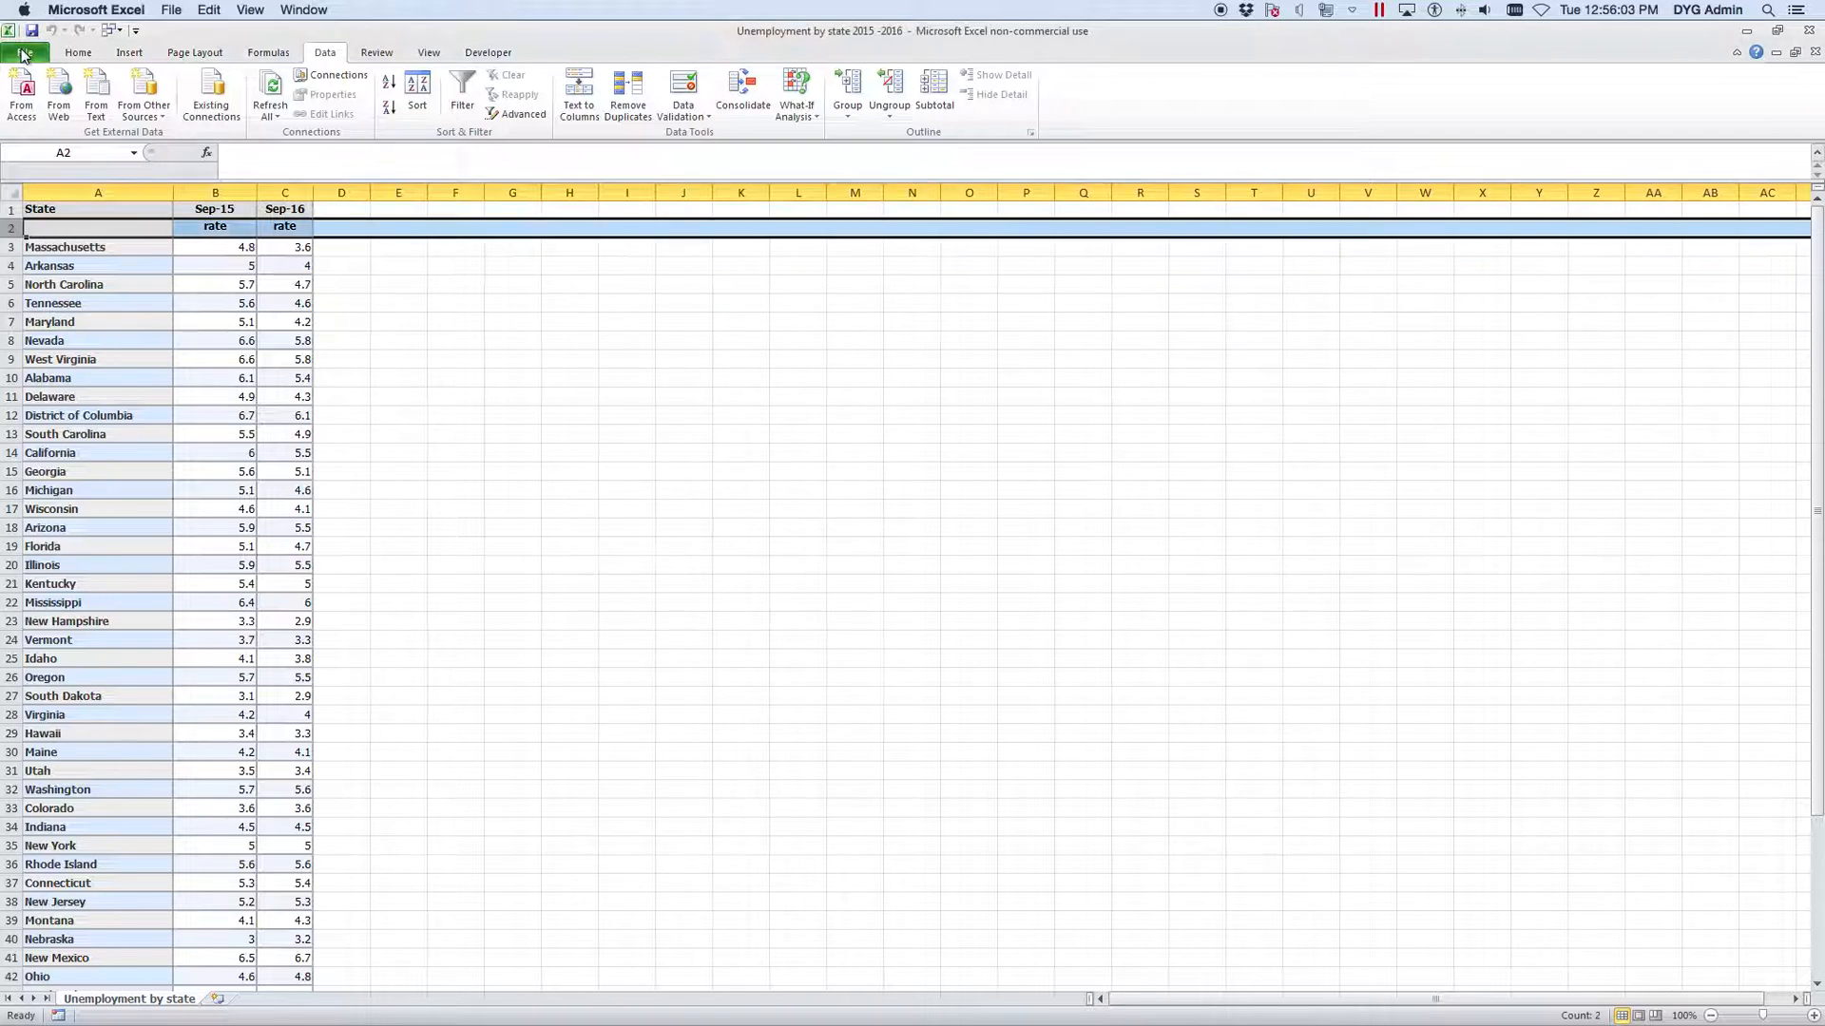
{"action": "left_click", "coordinate": [24, 54]}
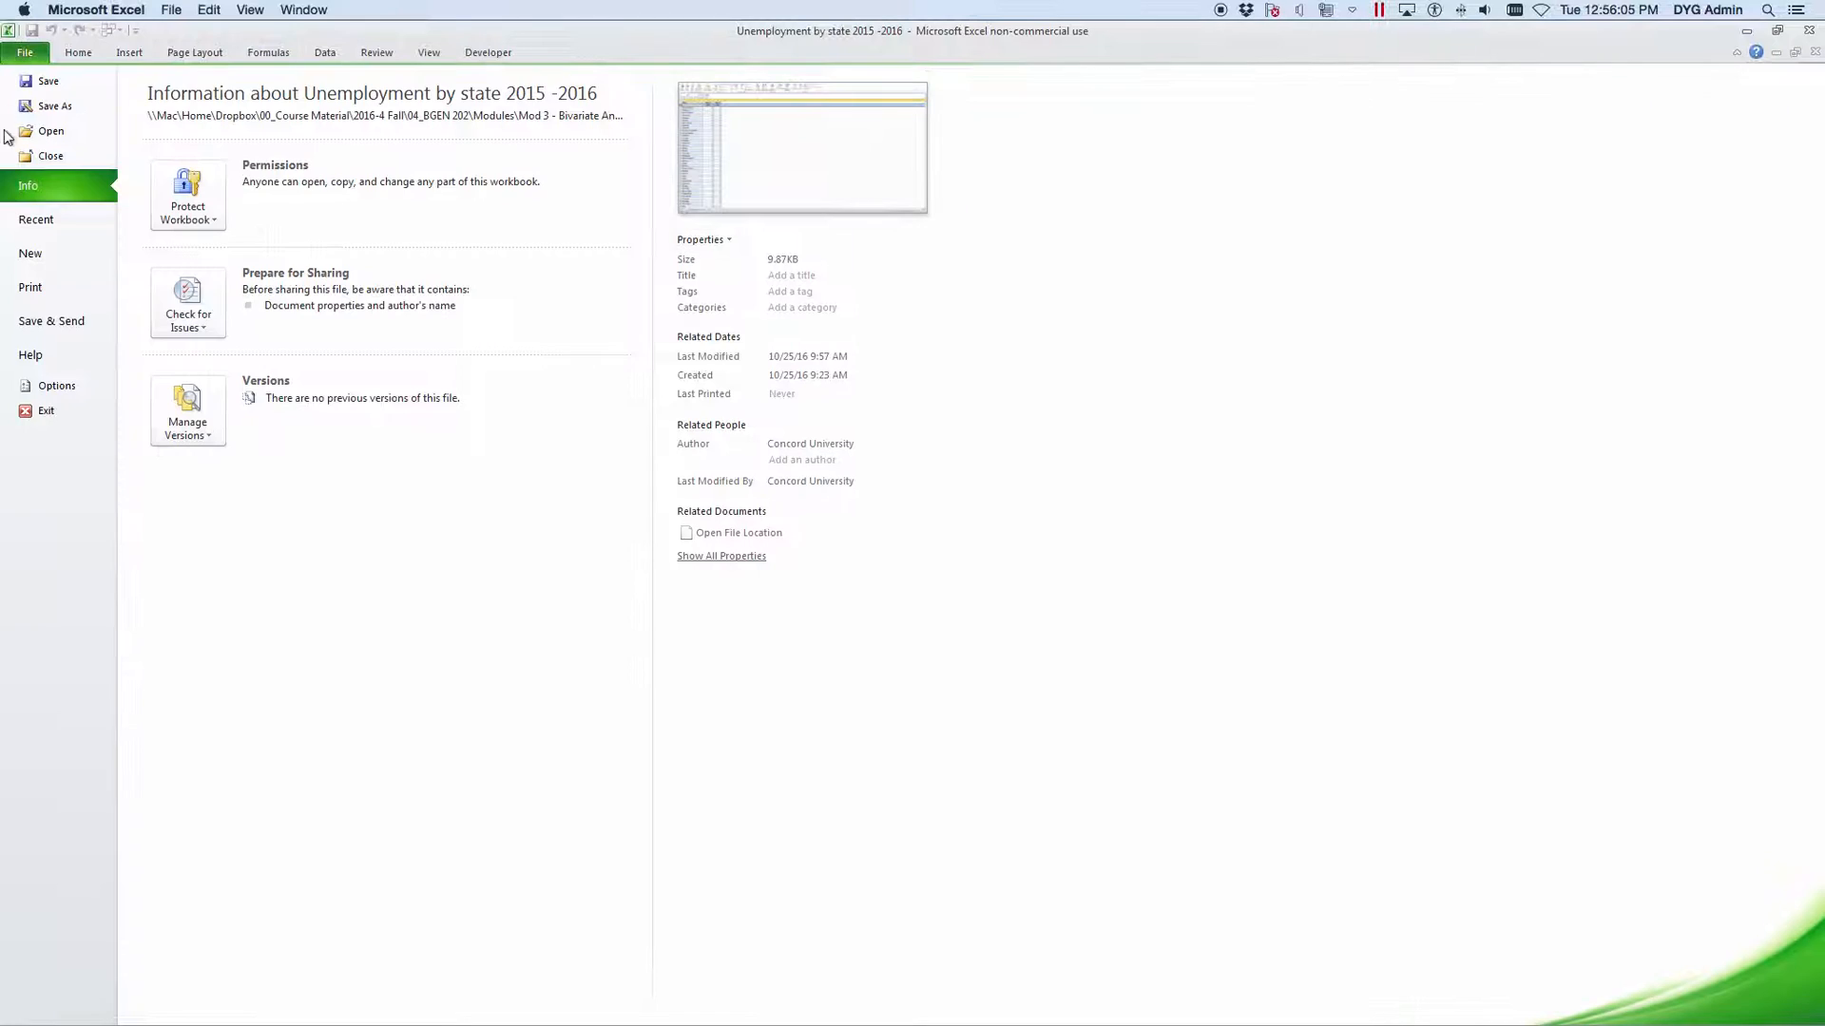
{"action": "left_click", "coordinate": [51, 388]}
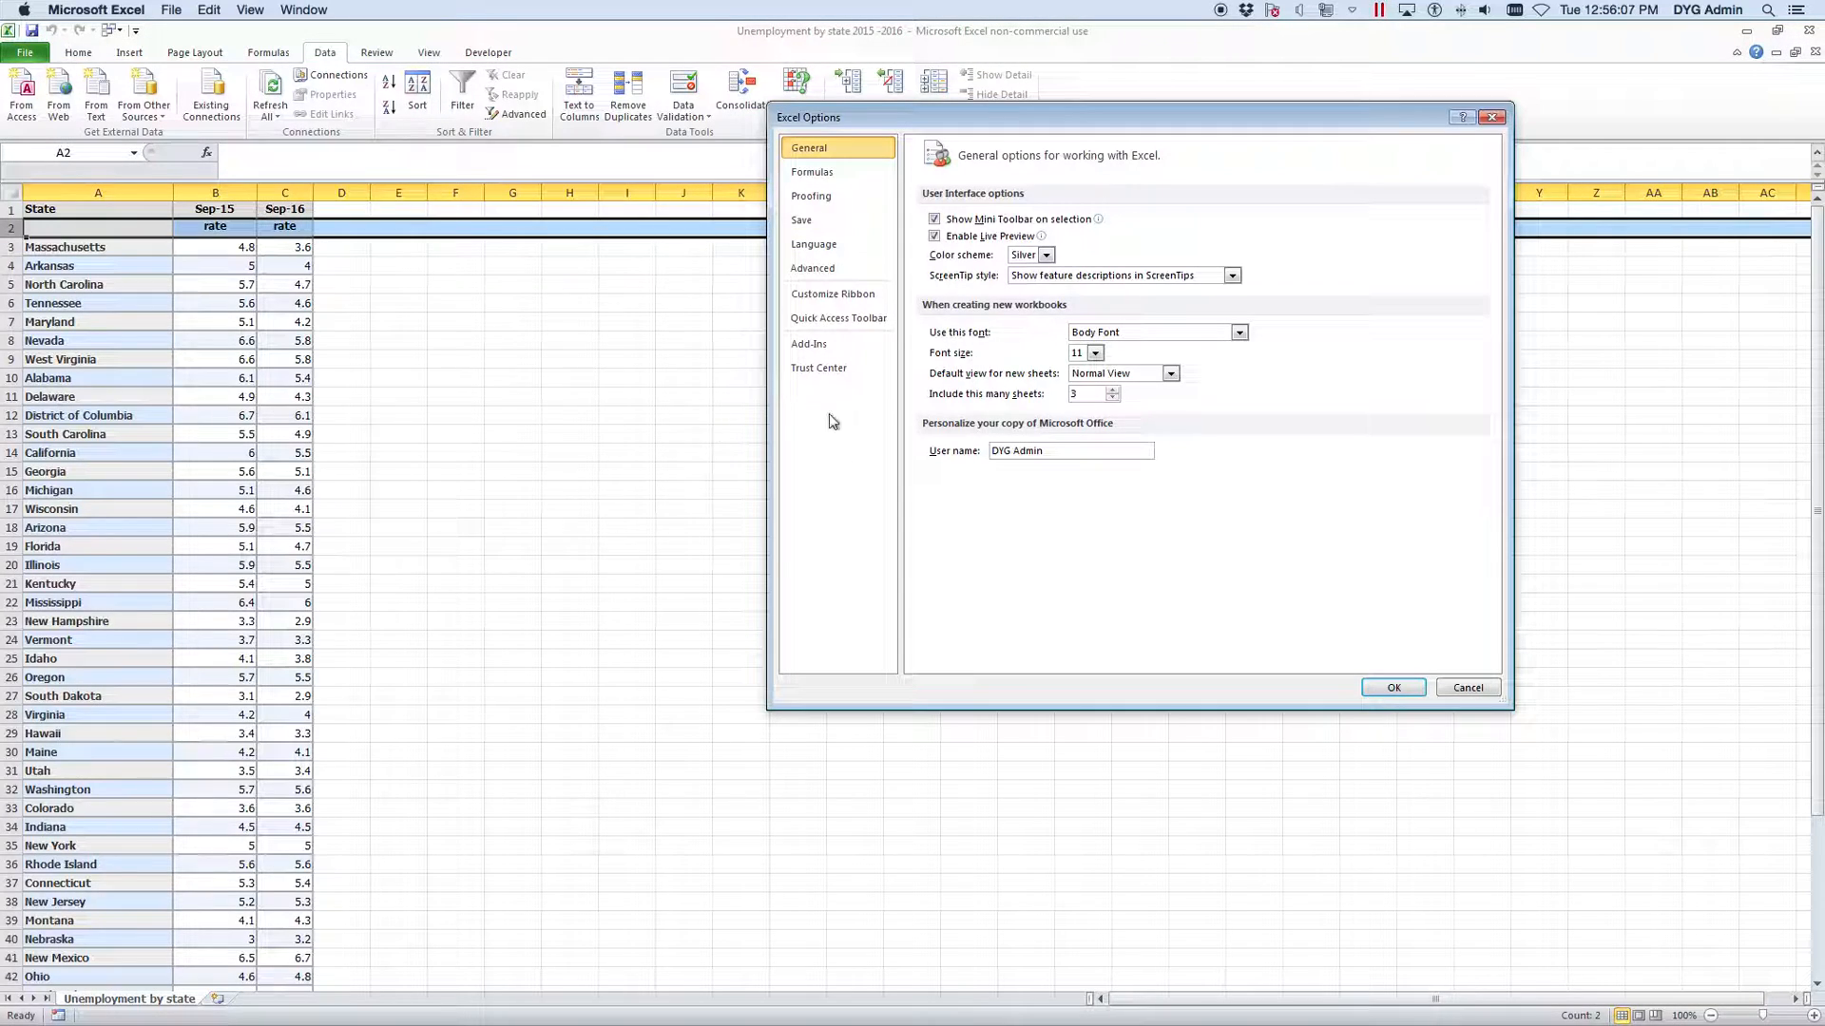
{"action": "left_click", "coordinate": [816, 344]}
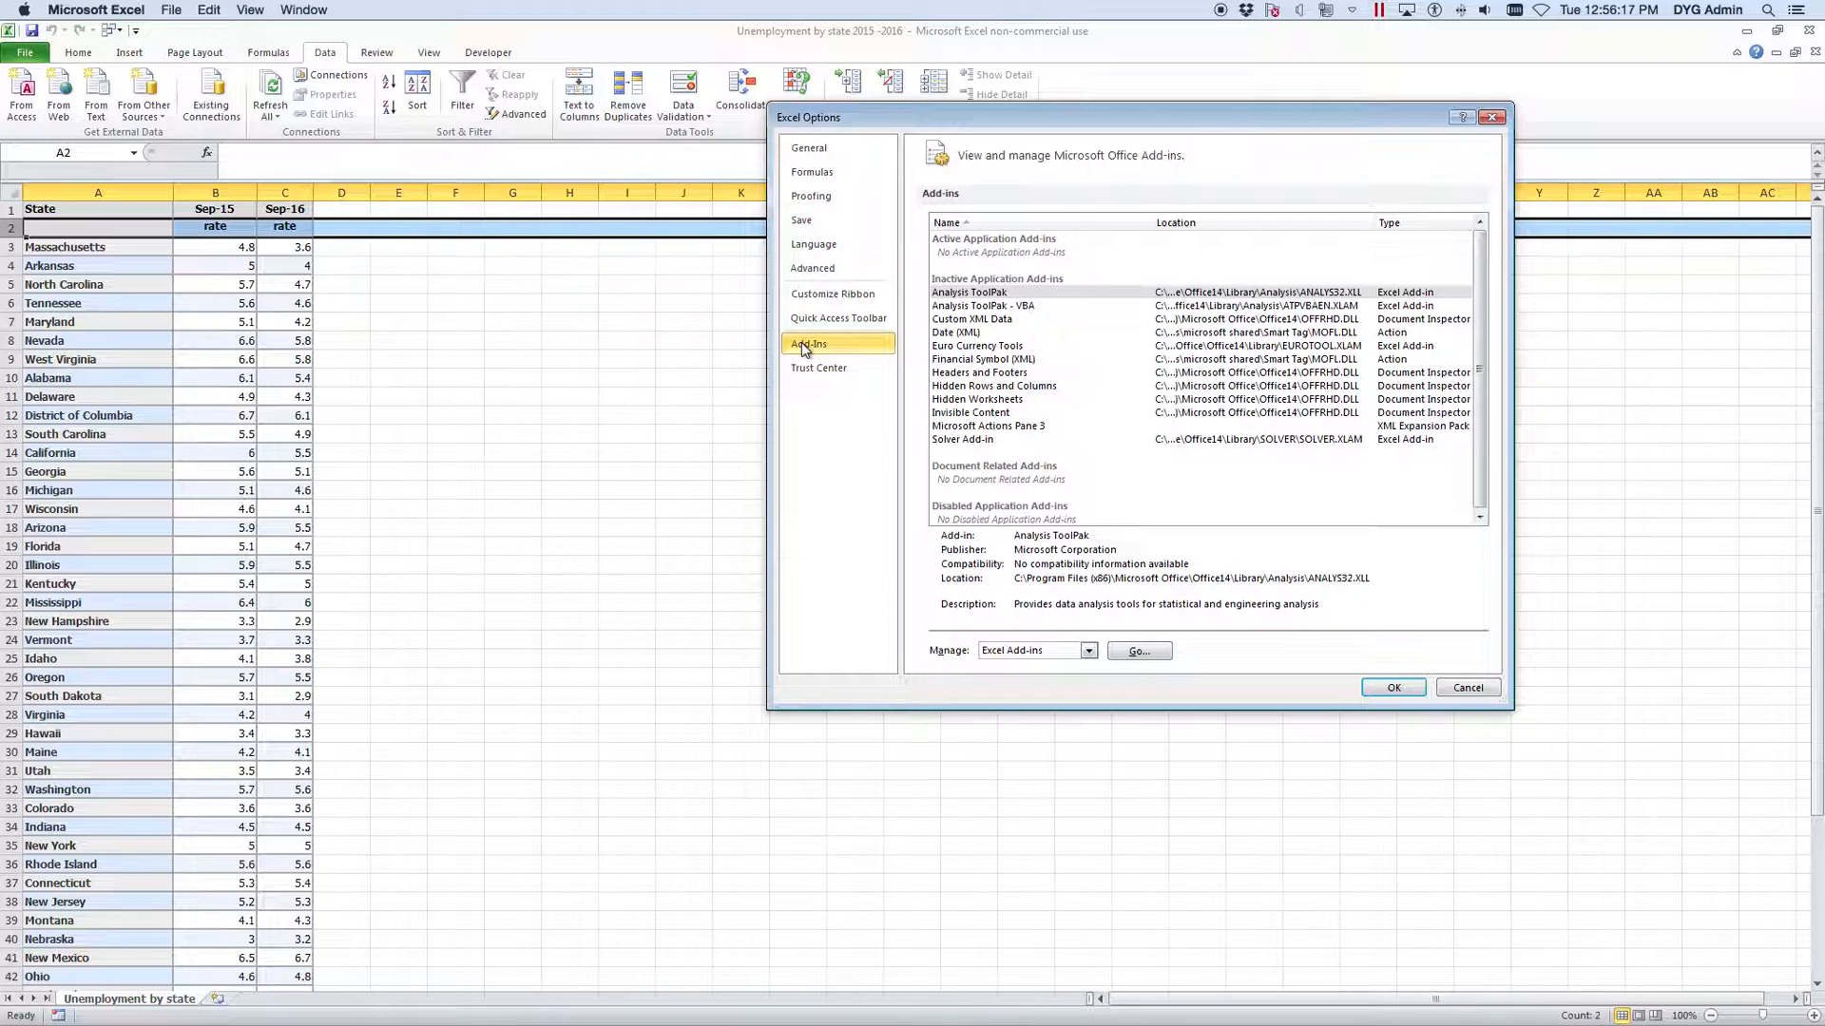
{"action": "left_click", "coordinate": [1141, 652]}
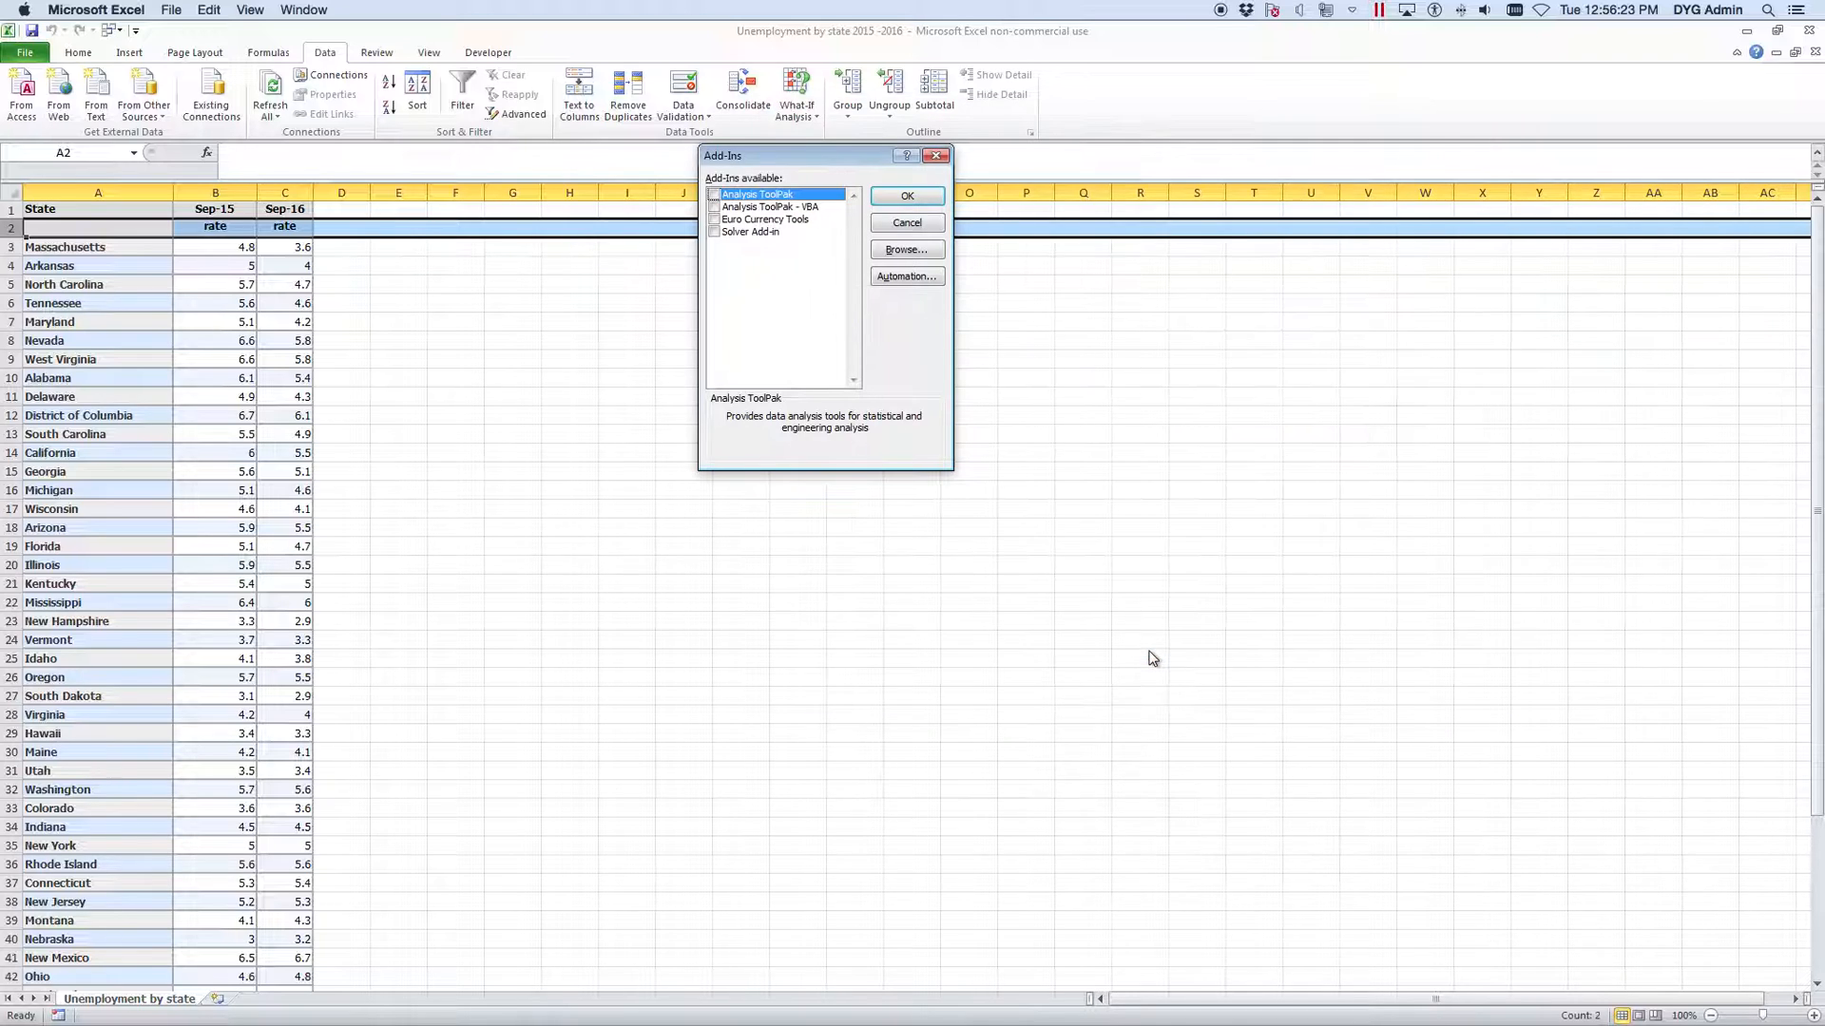
{"action": "left_click", "coordinate": [714, 195]}
{"action": "left_click", "coordinate": [714, 207]}
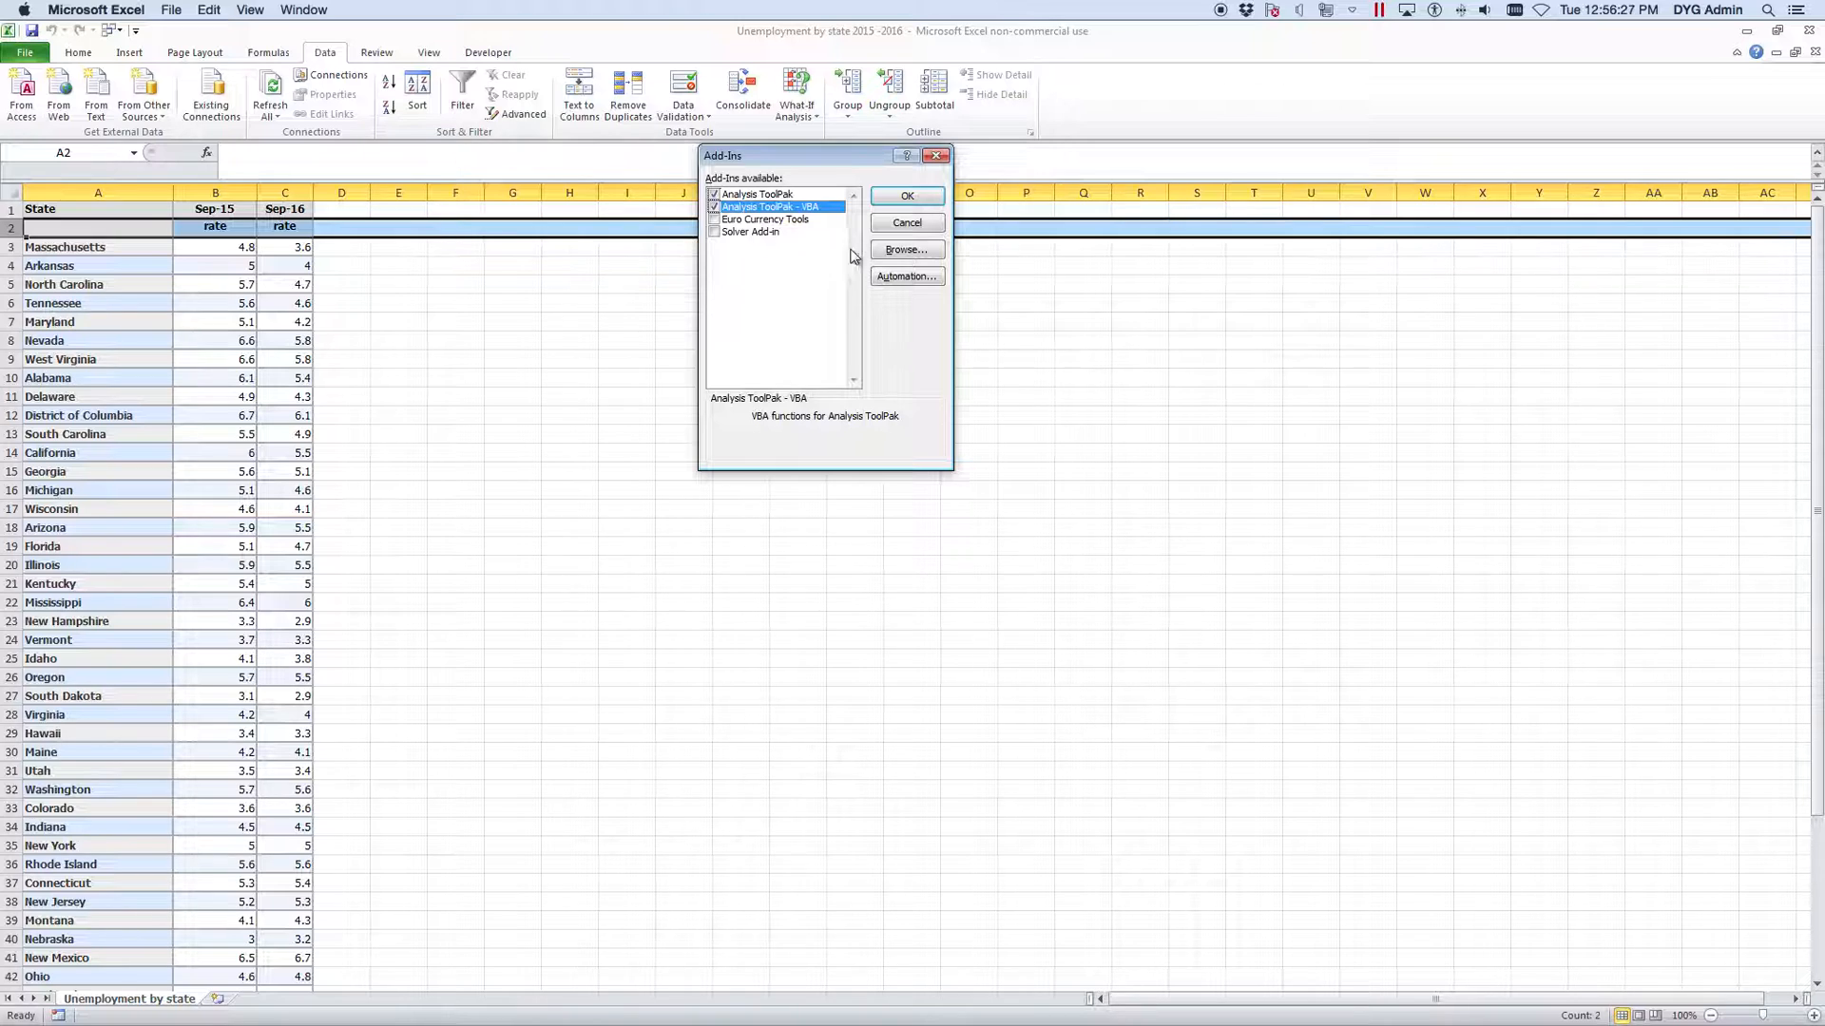
{"action": "left_click", "coordinate": [908, 199]}
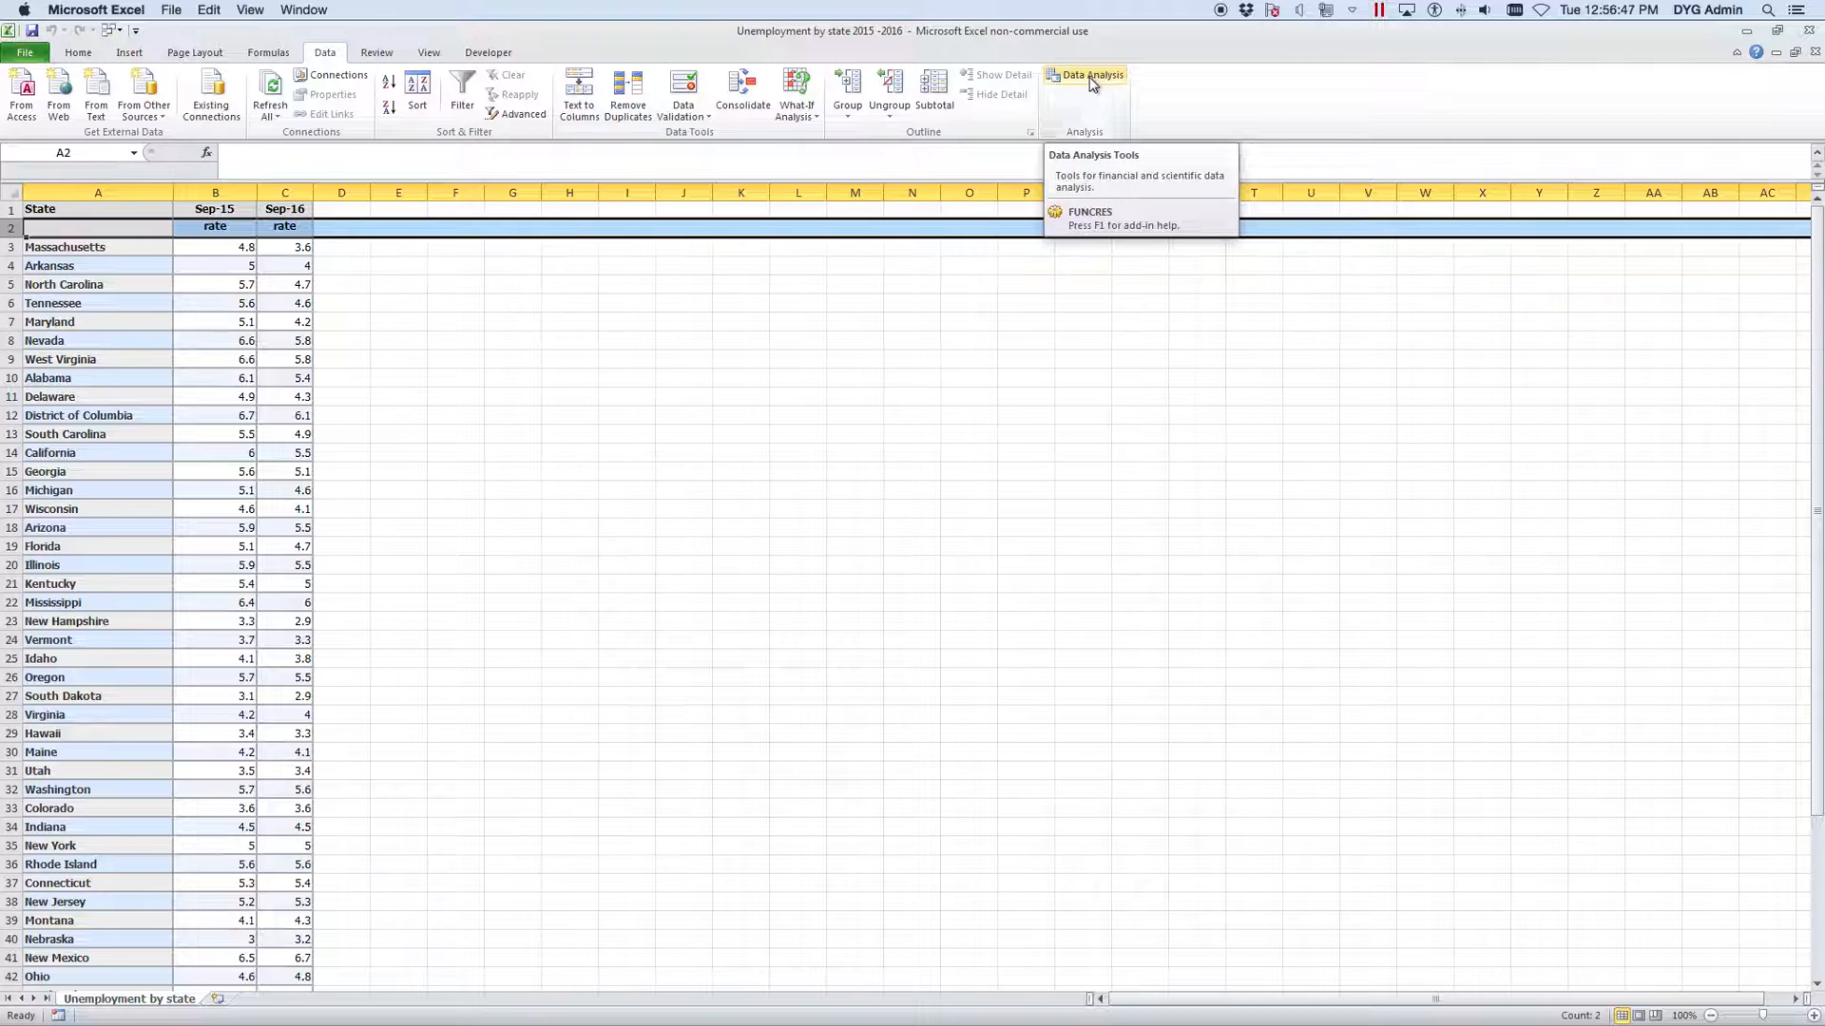
Step: Examine the two-row headers above the Sep-15 and Sep-16 rate columns
{"action": "left_click", "coordinate": [889, 303]}
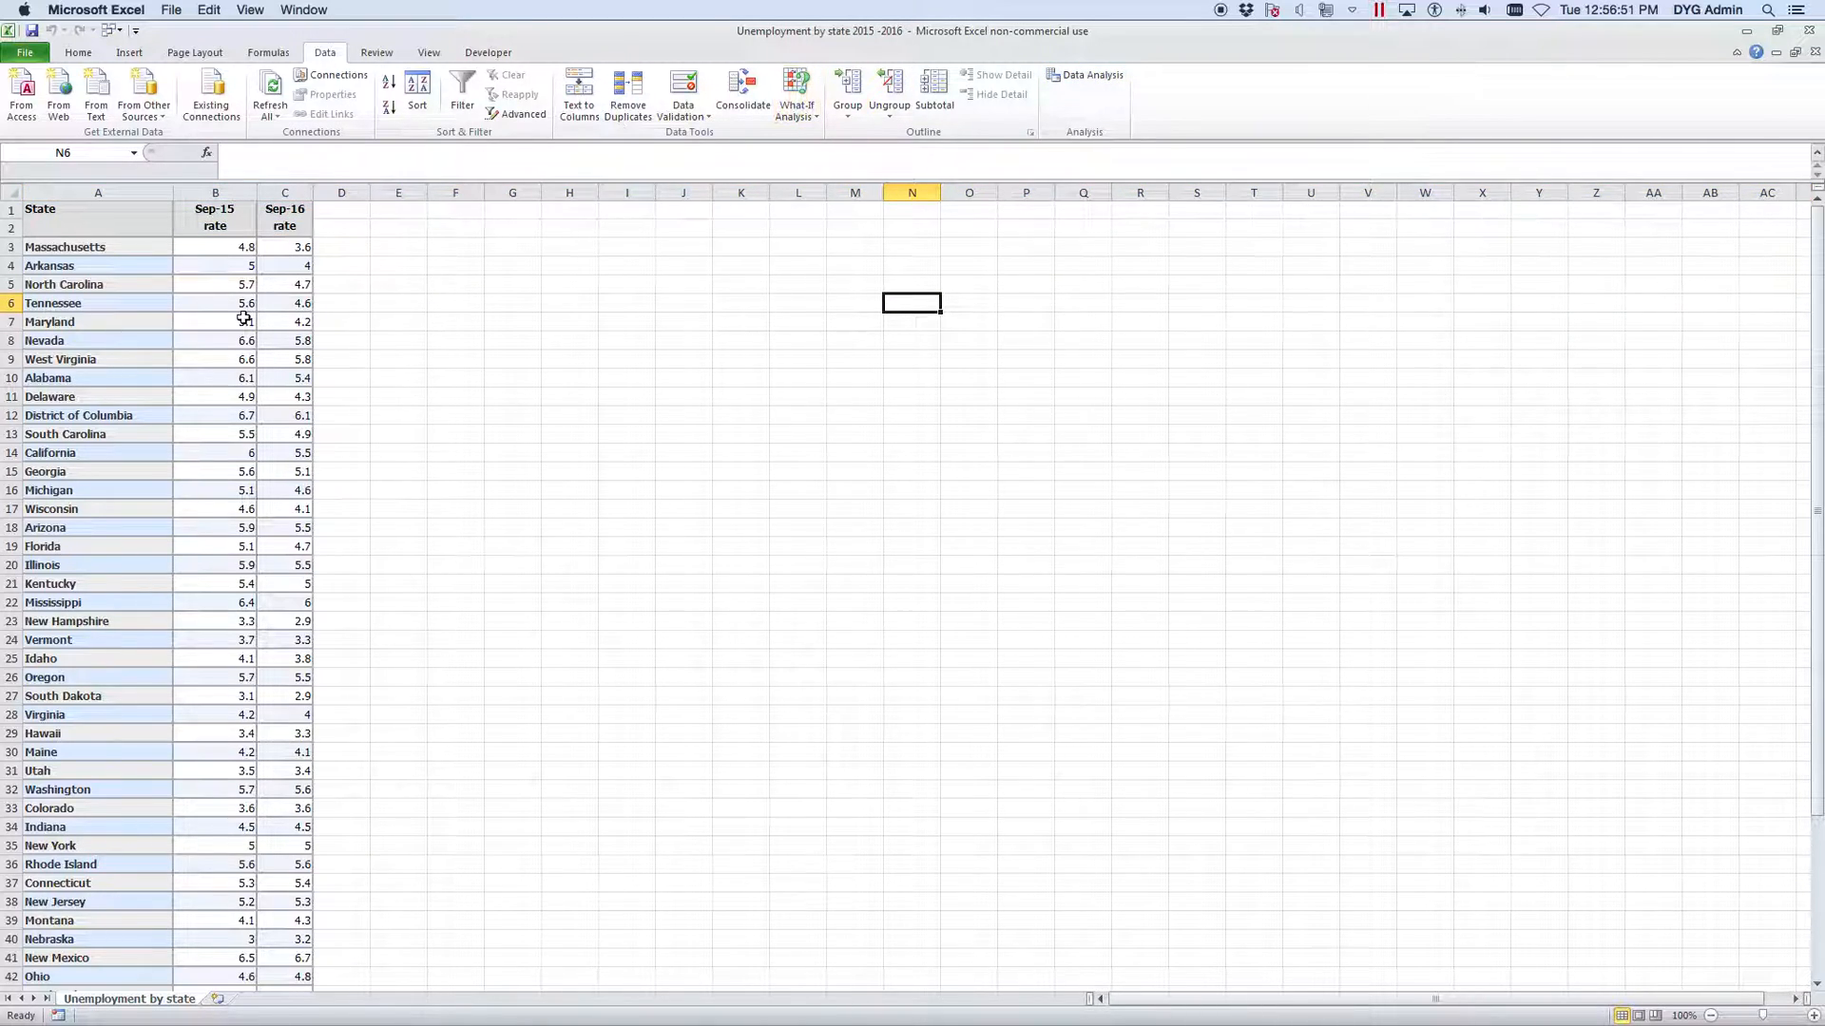
{"action": "left_click", "coordinate": [420, 309]}
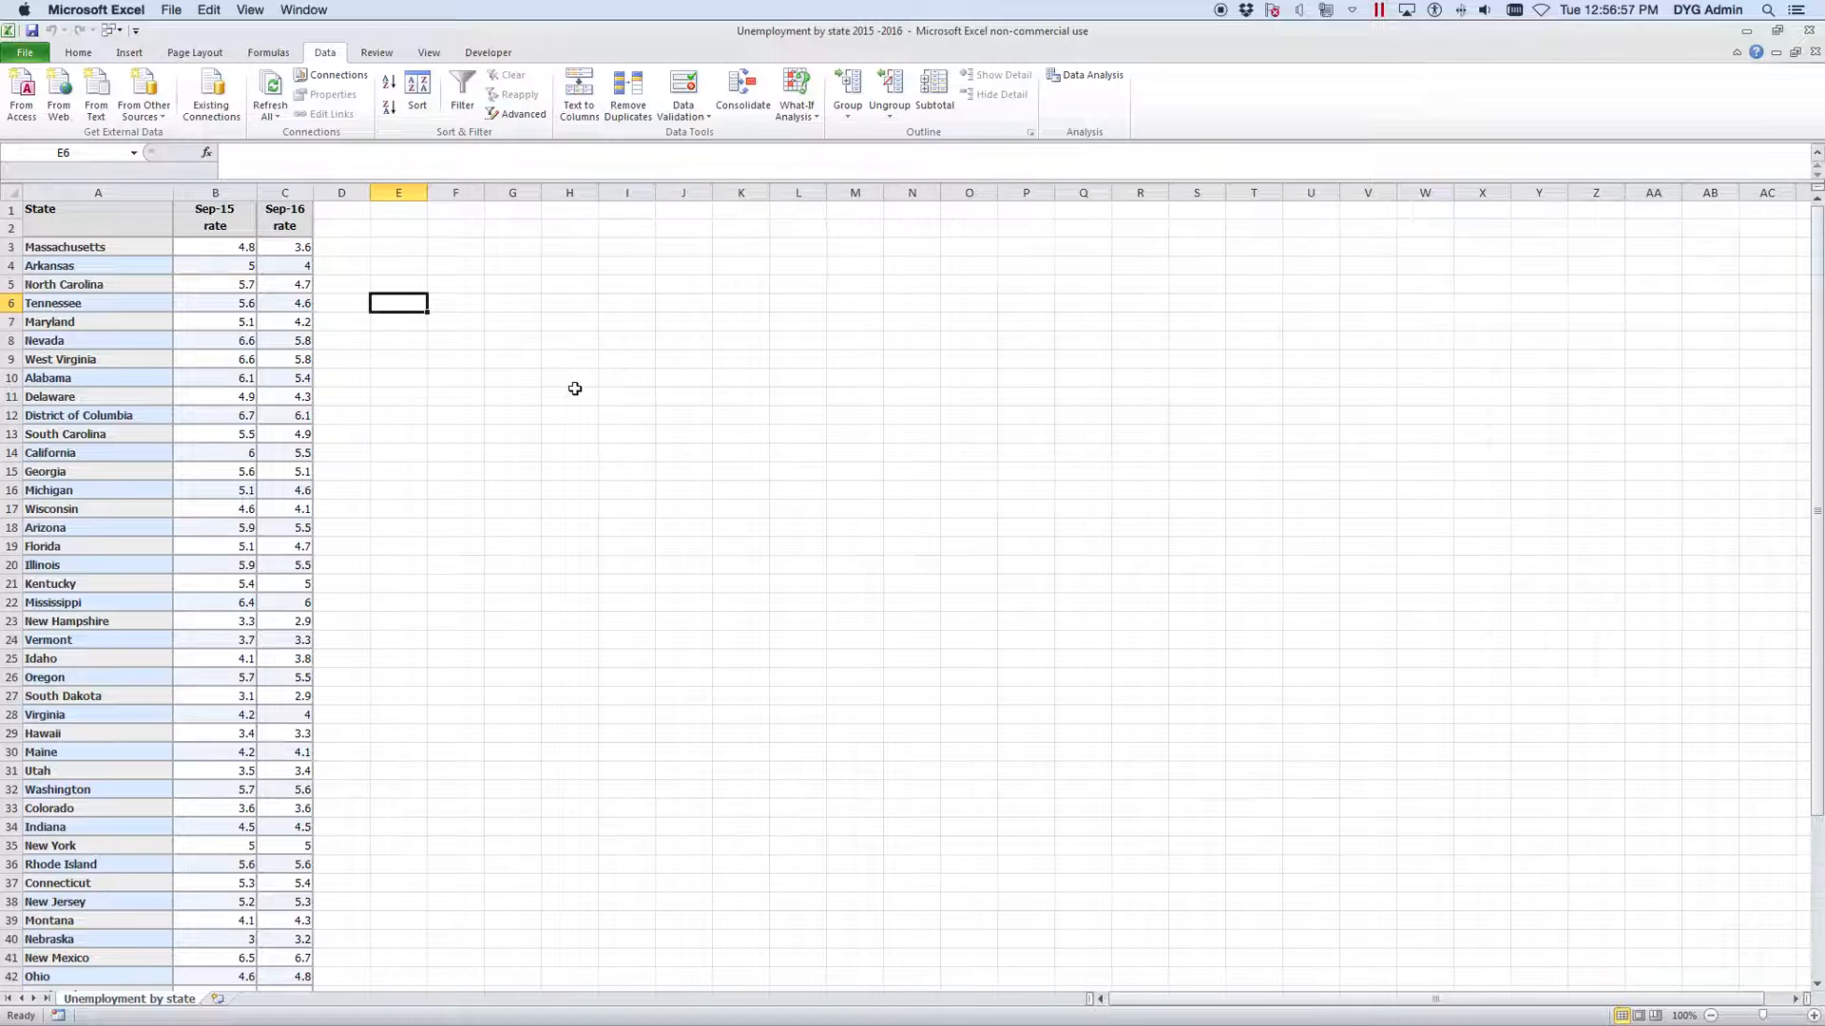
{"action": "left_click", "coordinate": [218, 229]}
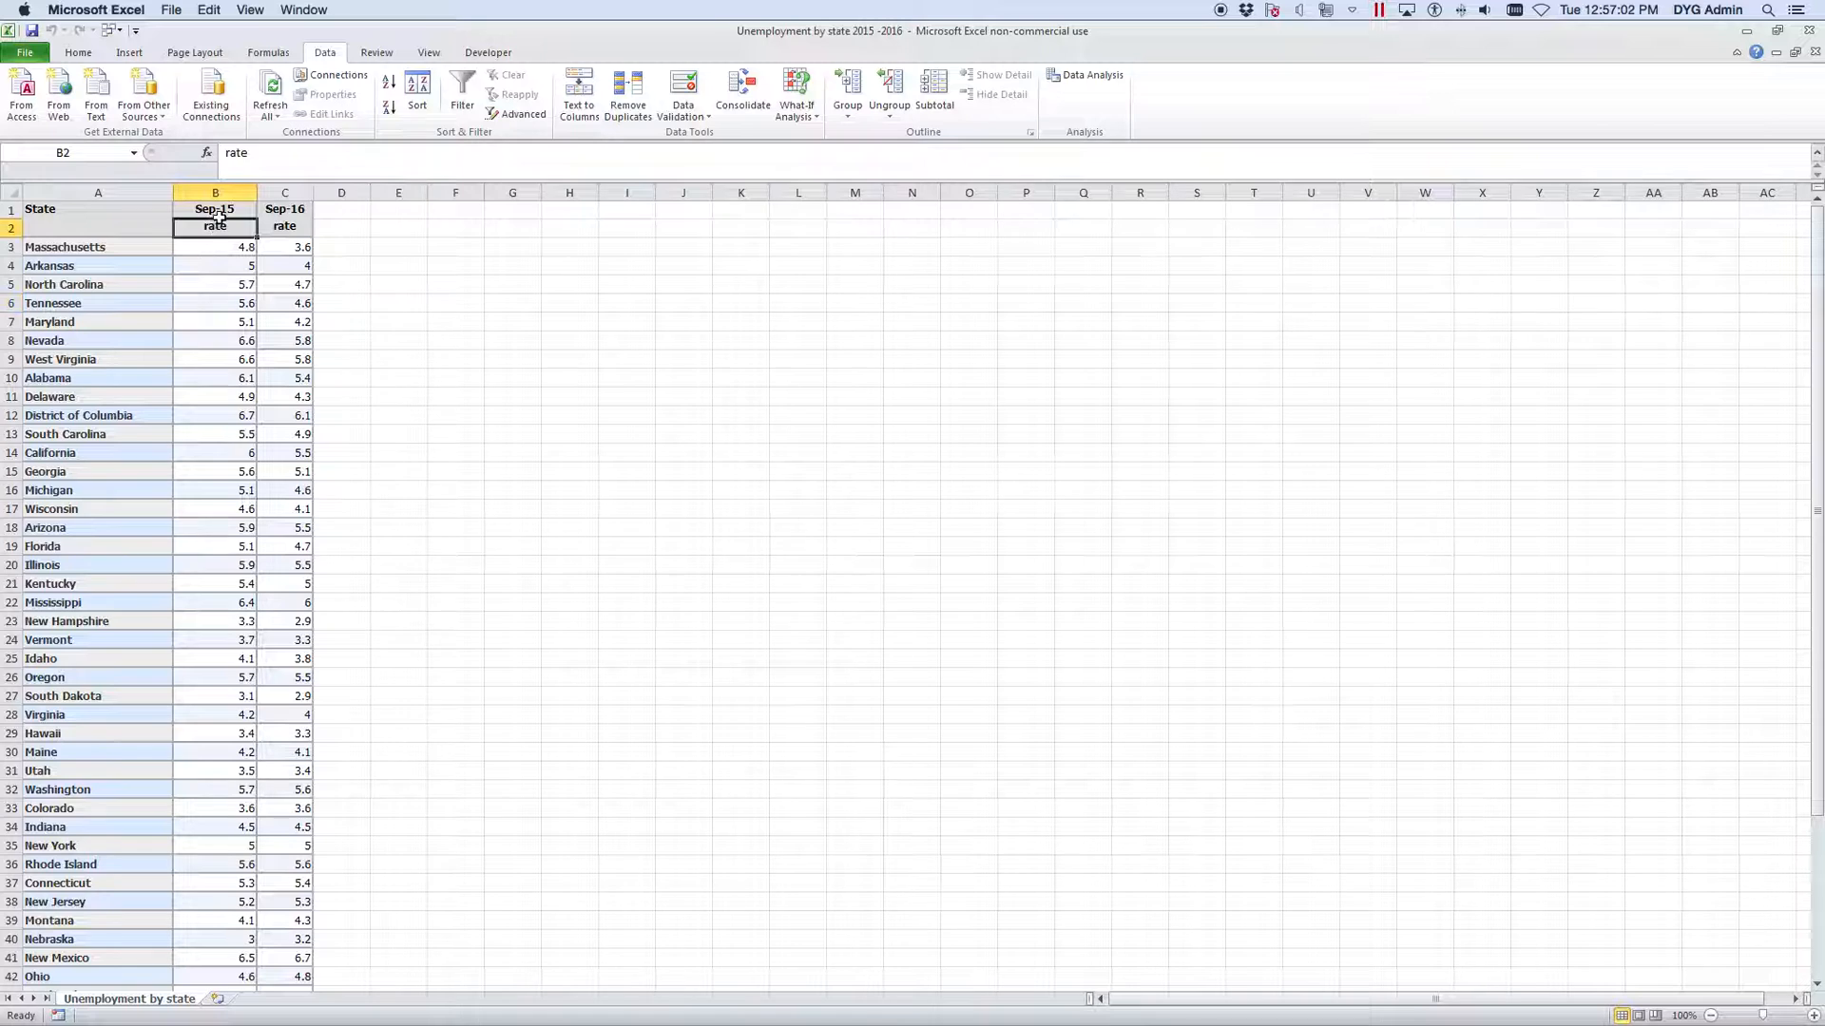
{"action": "left_click", "coordinate": [298, 213]}
{"action": "left_click_drag", "start_coordinate": [298, 213], "coordinate": [296, 226]}
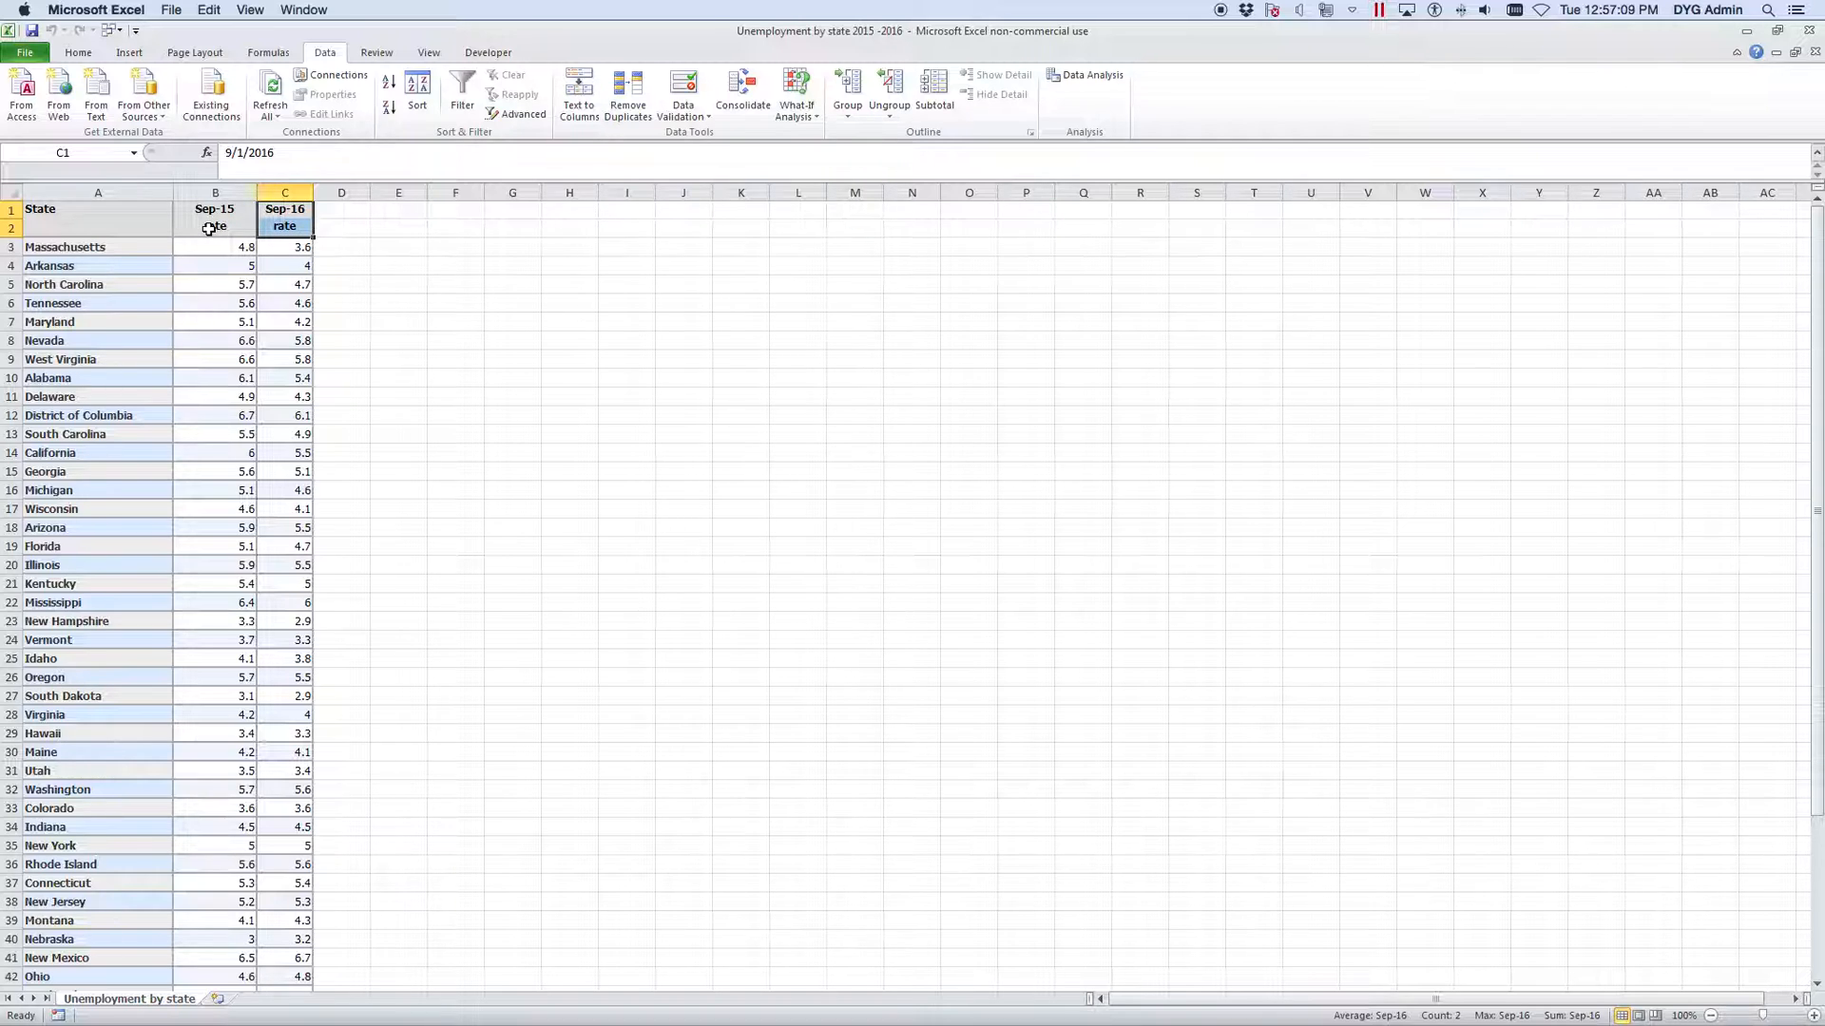
{"action": "left_click", "coordinate": [210, 229]}
{"action": "left_click", "coordinate": [278, 227]}
{"action": "left_click", "coordinate": [211, 230]}
{"action": "left_click_drag", "start_coordinate": [211, 230], "coordinate": [214, 217]}
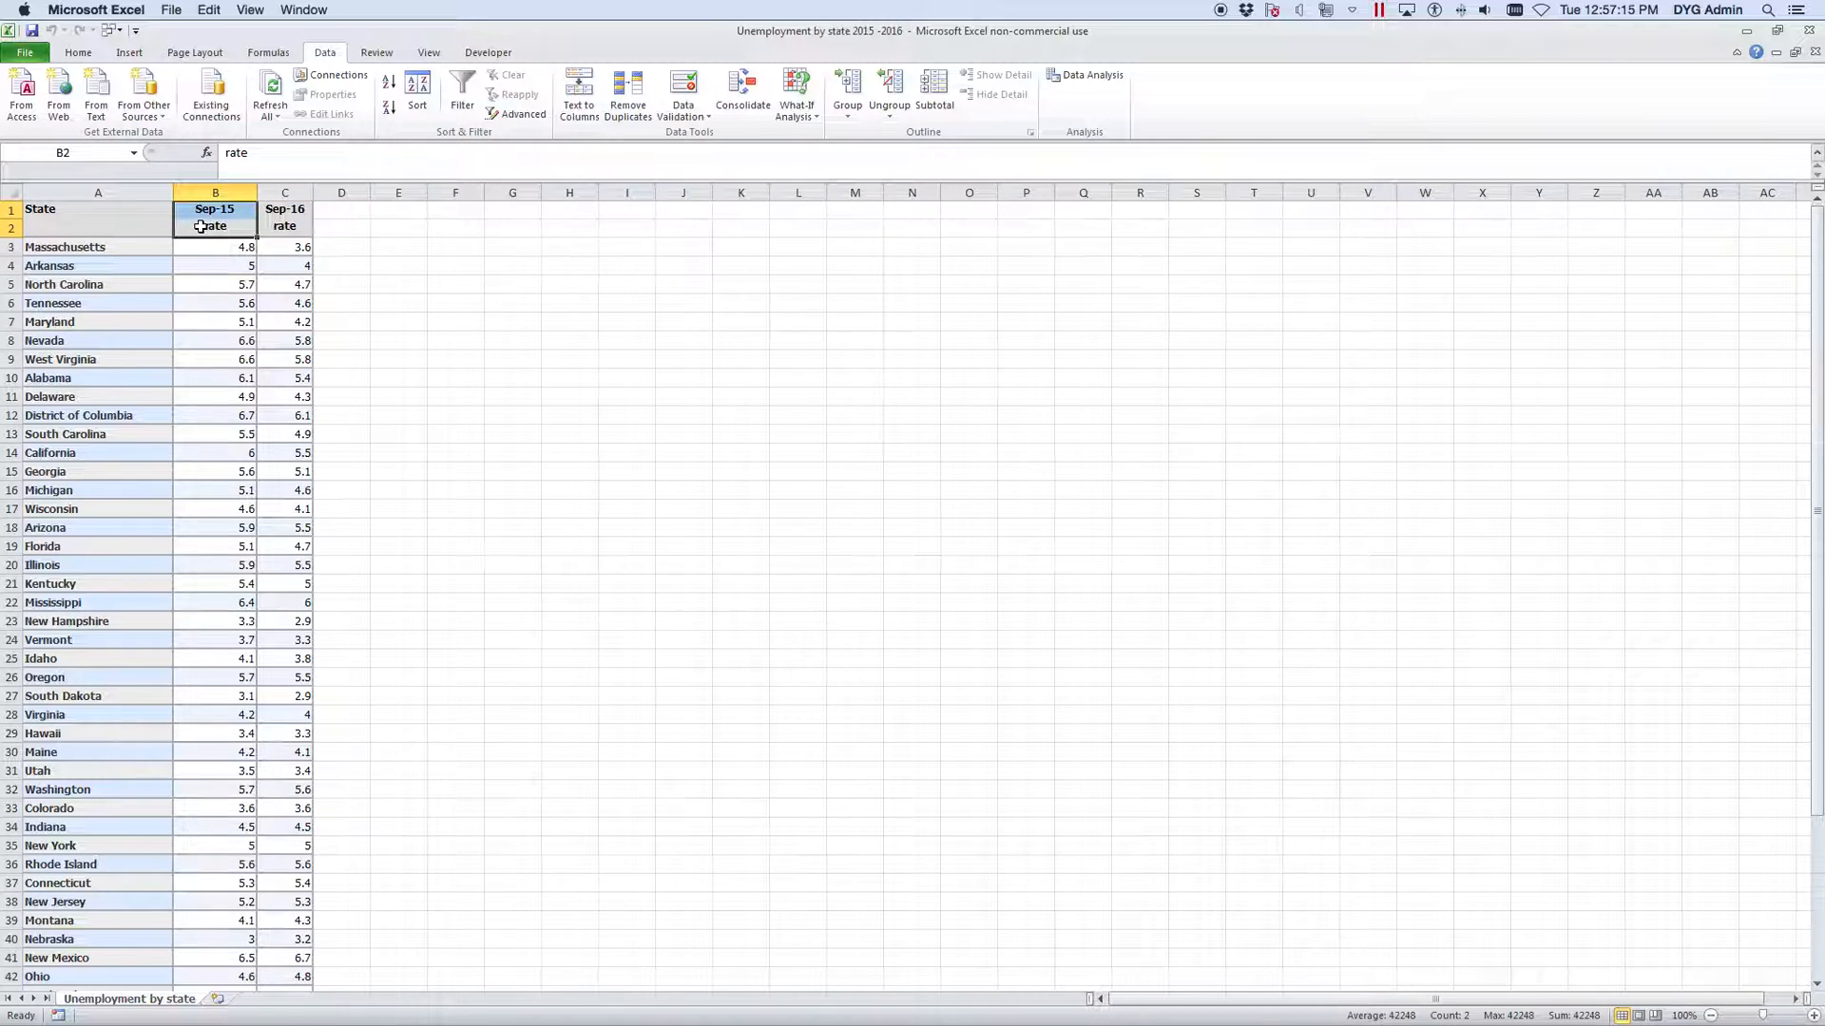
{"action": "left_click", "coordinate": [12, 228]}
{"action": "left_click", "coordinate": [218, 209]}
{"action": "left_click", "coordinate": [295, 209]}
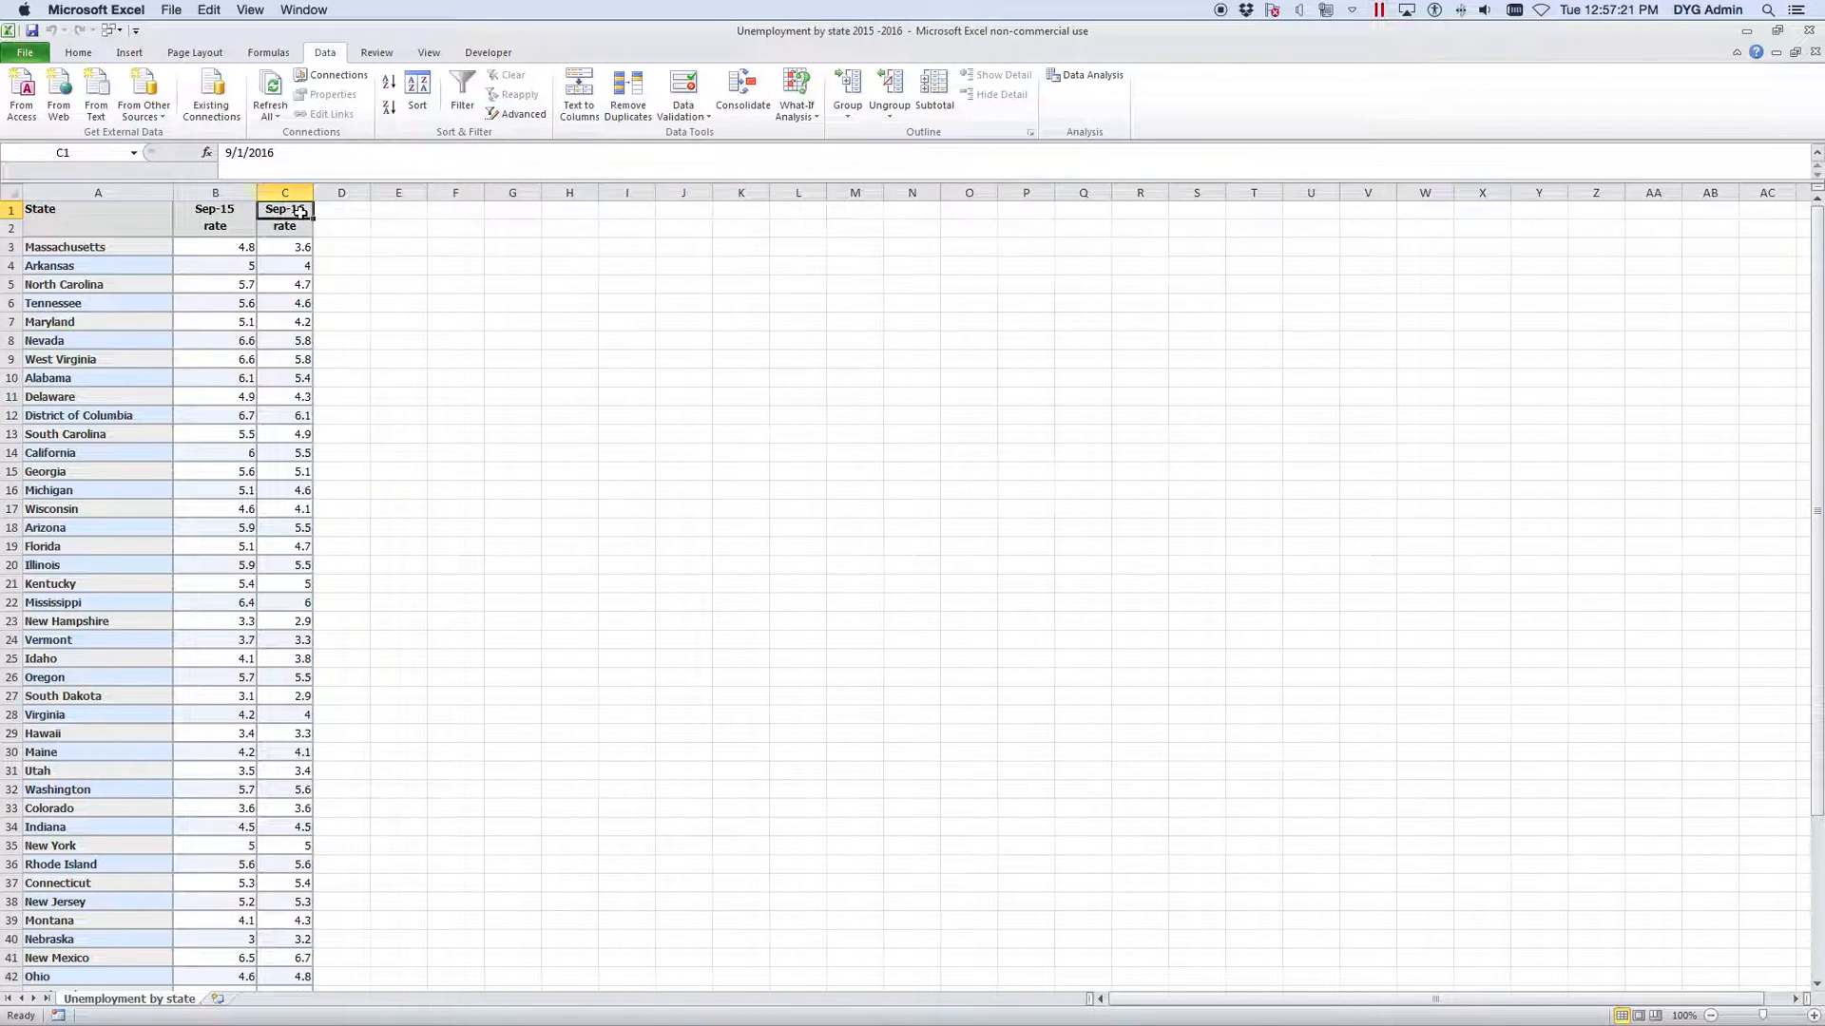
{"action": "left_click", "coordinate": [187, 230]}
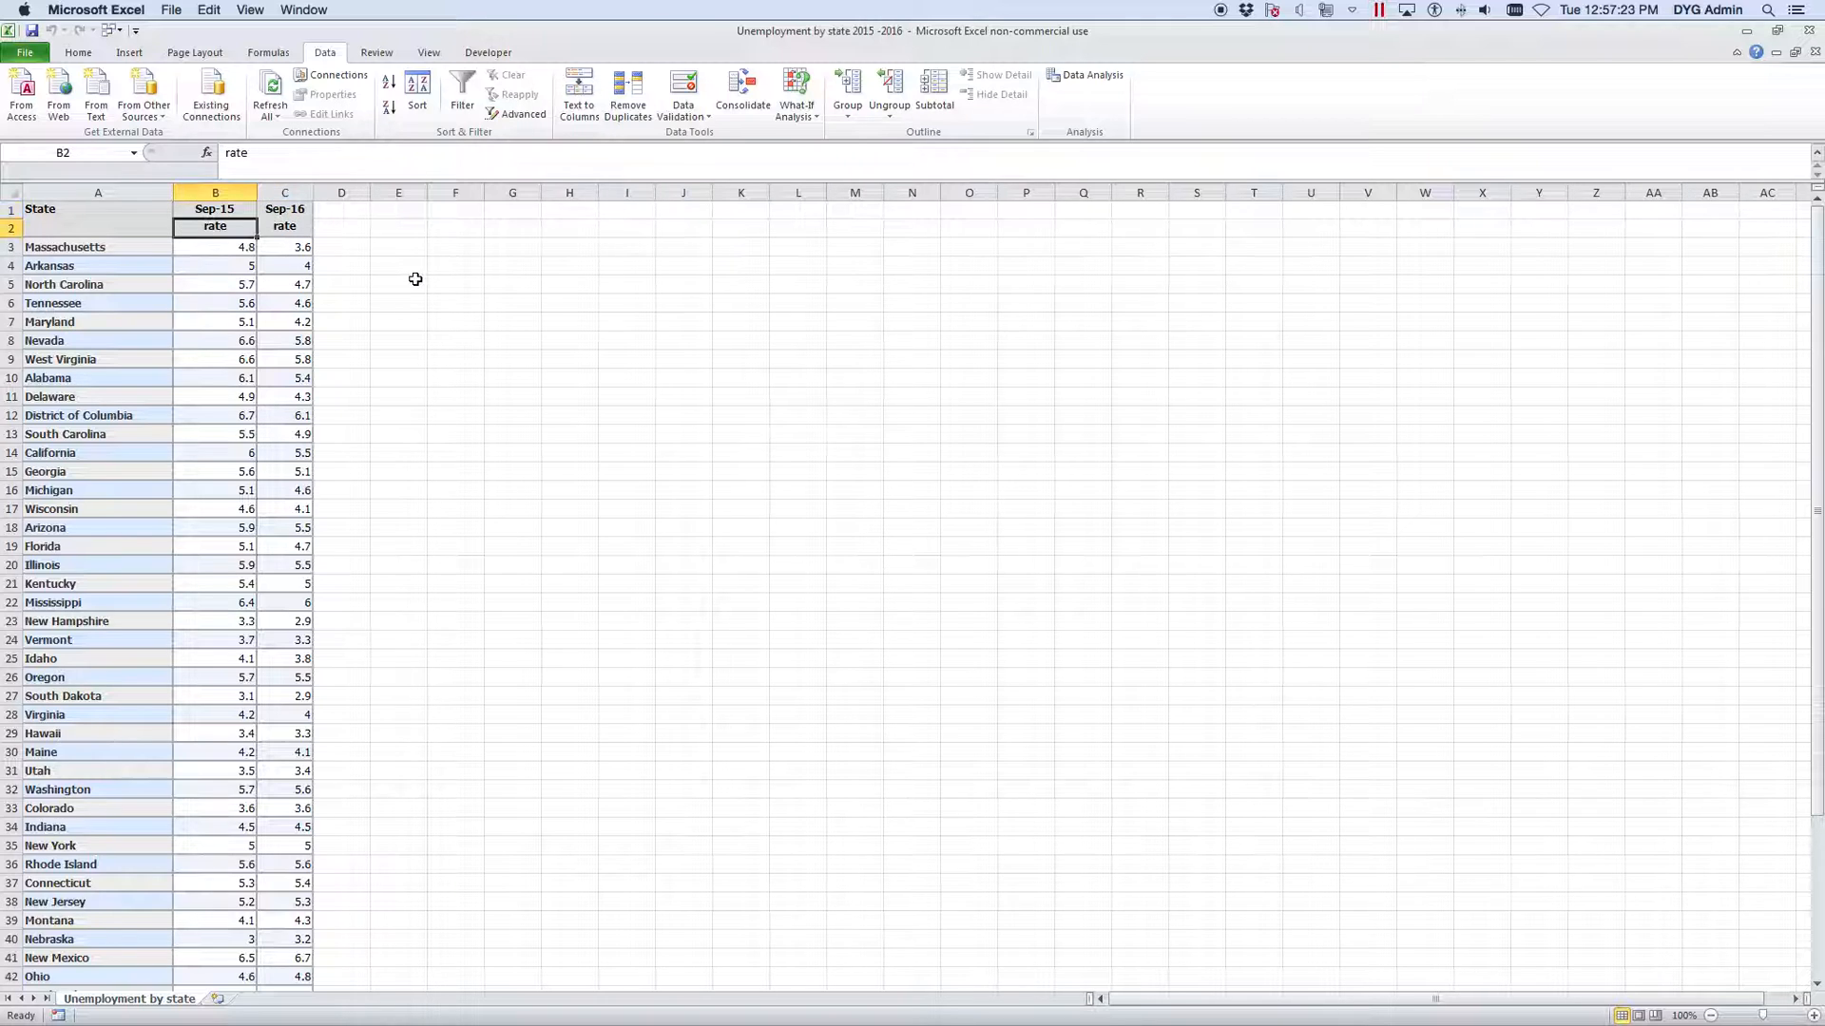
Step: Delete row 2, which holds the "rate" sub-headers, so each column has a single header row
{"action": "left_click", "coordinate": [10, 229]}
{"action": "right_click", "coordinate": [10, 229]}
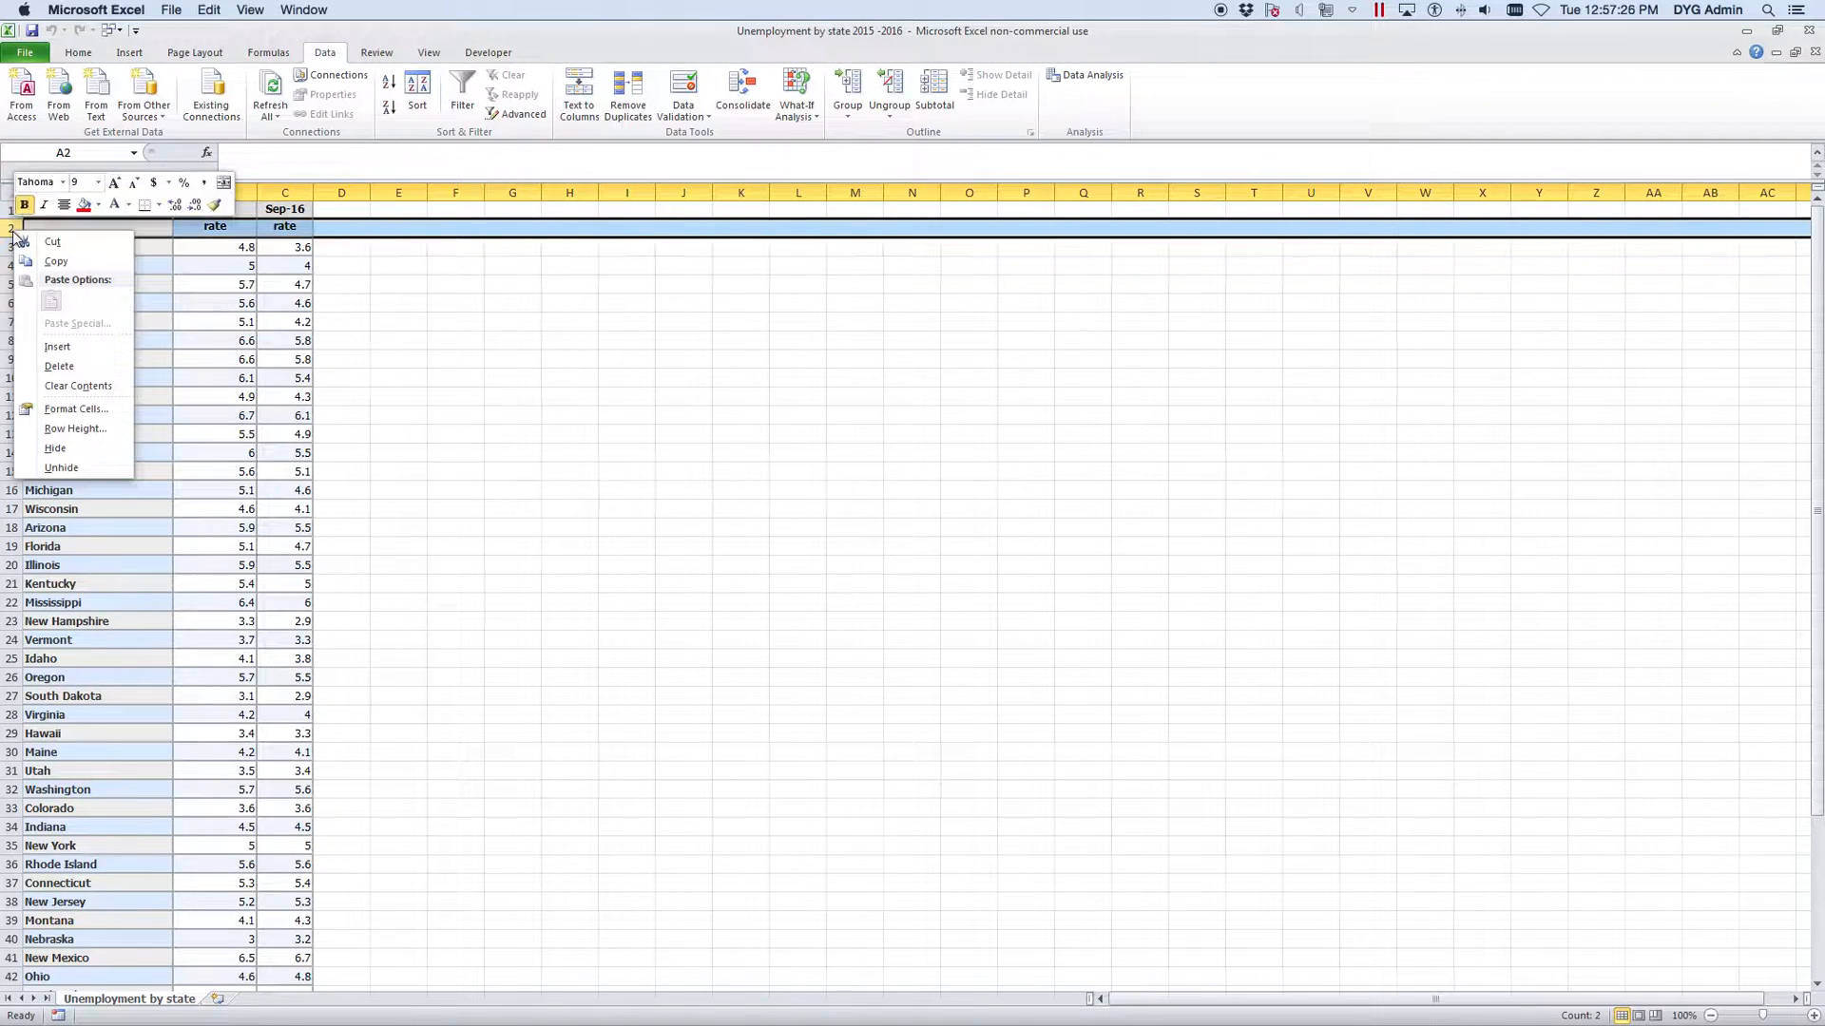
{"action": "left_click", "coordinate": [59, 366]}
{"action": "left_click", "coordinate": [398, 304]}
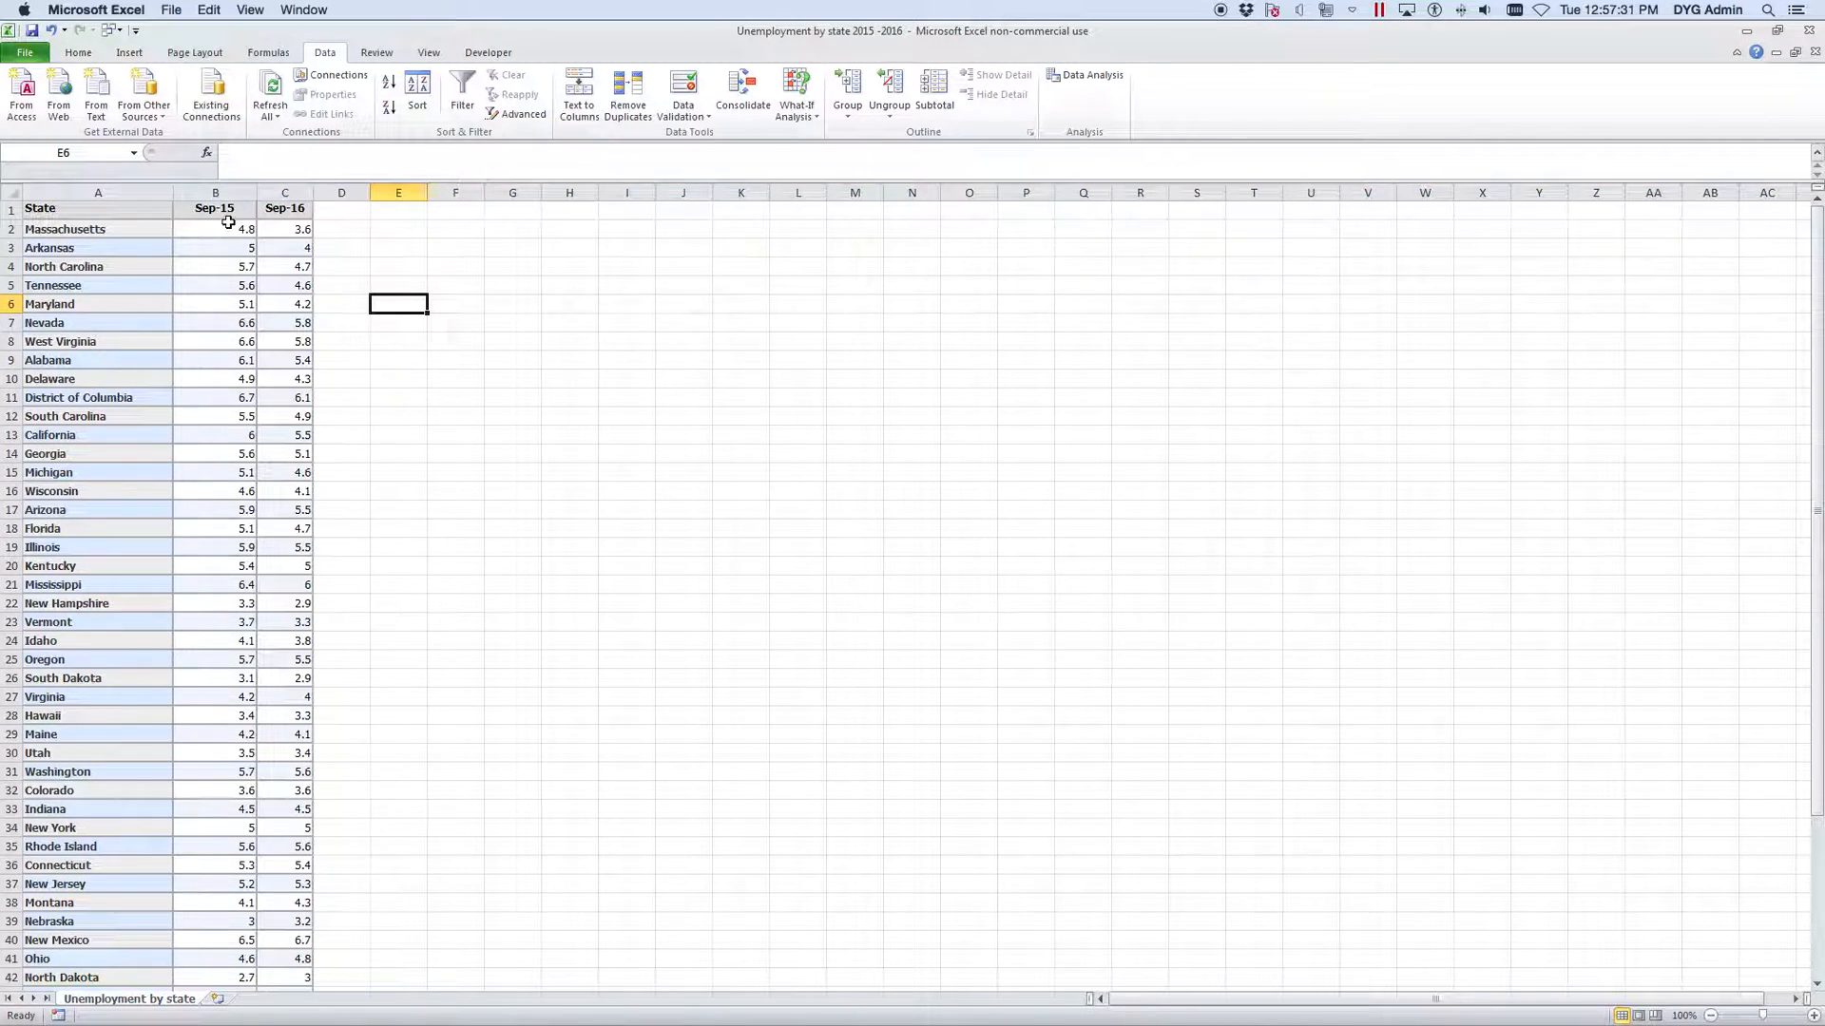
Step: Replace the headers of the two rate columns with 2015 in B1 and 2016 in C1
{"action": "left_click", "coordinate": [226, 211]}
{"action": "type", "text": "2015"}
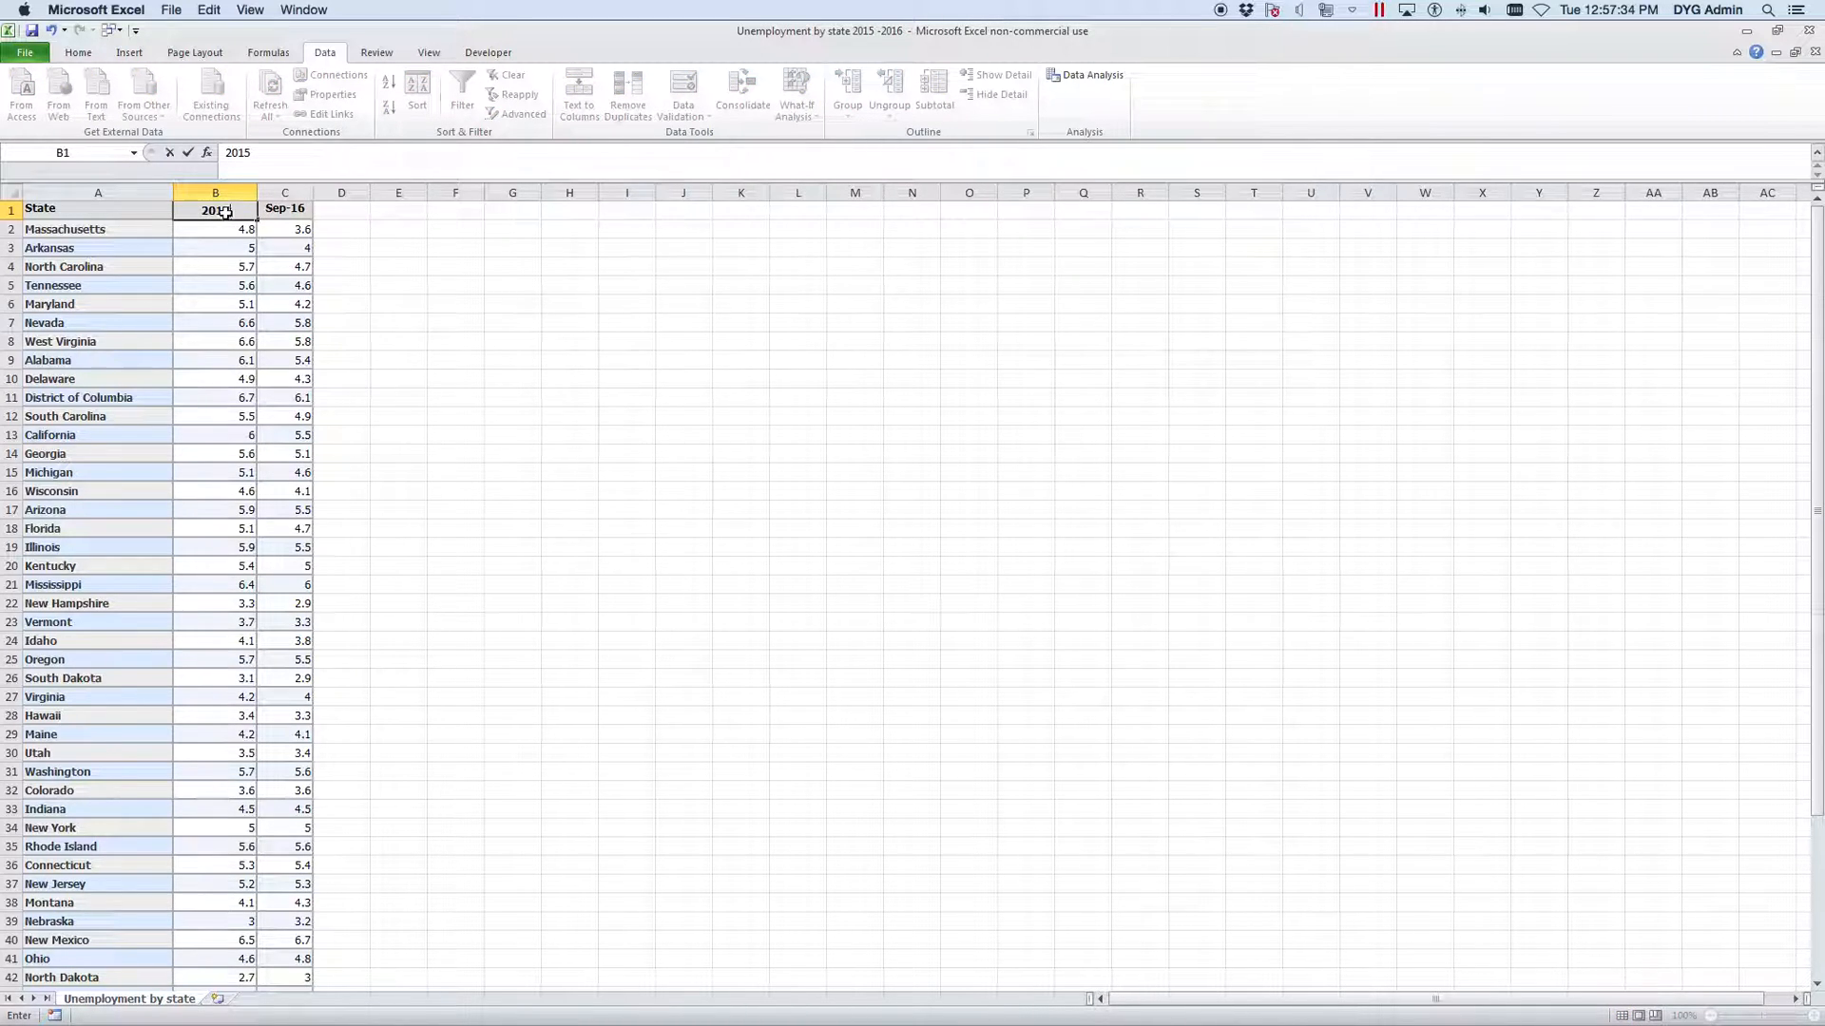
{"action": "key", "text": "Tab"}
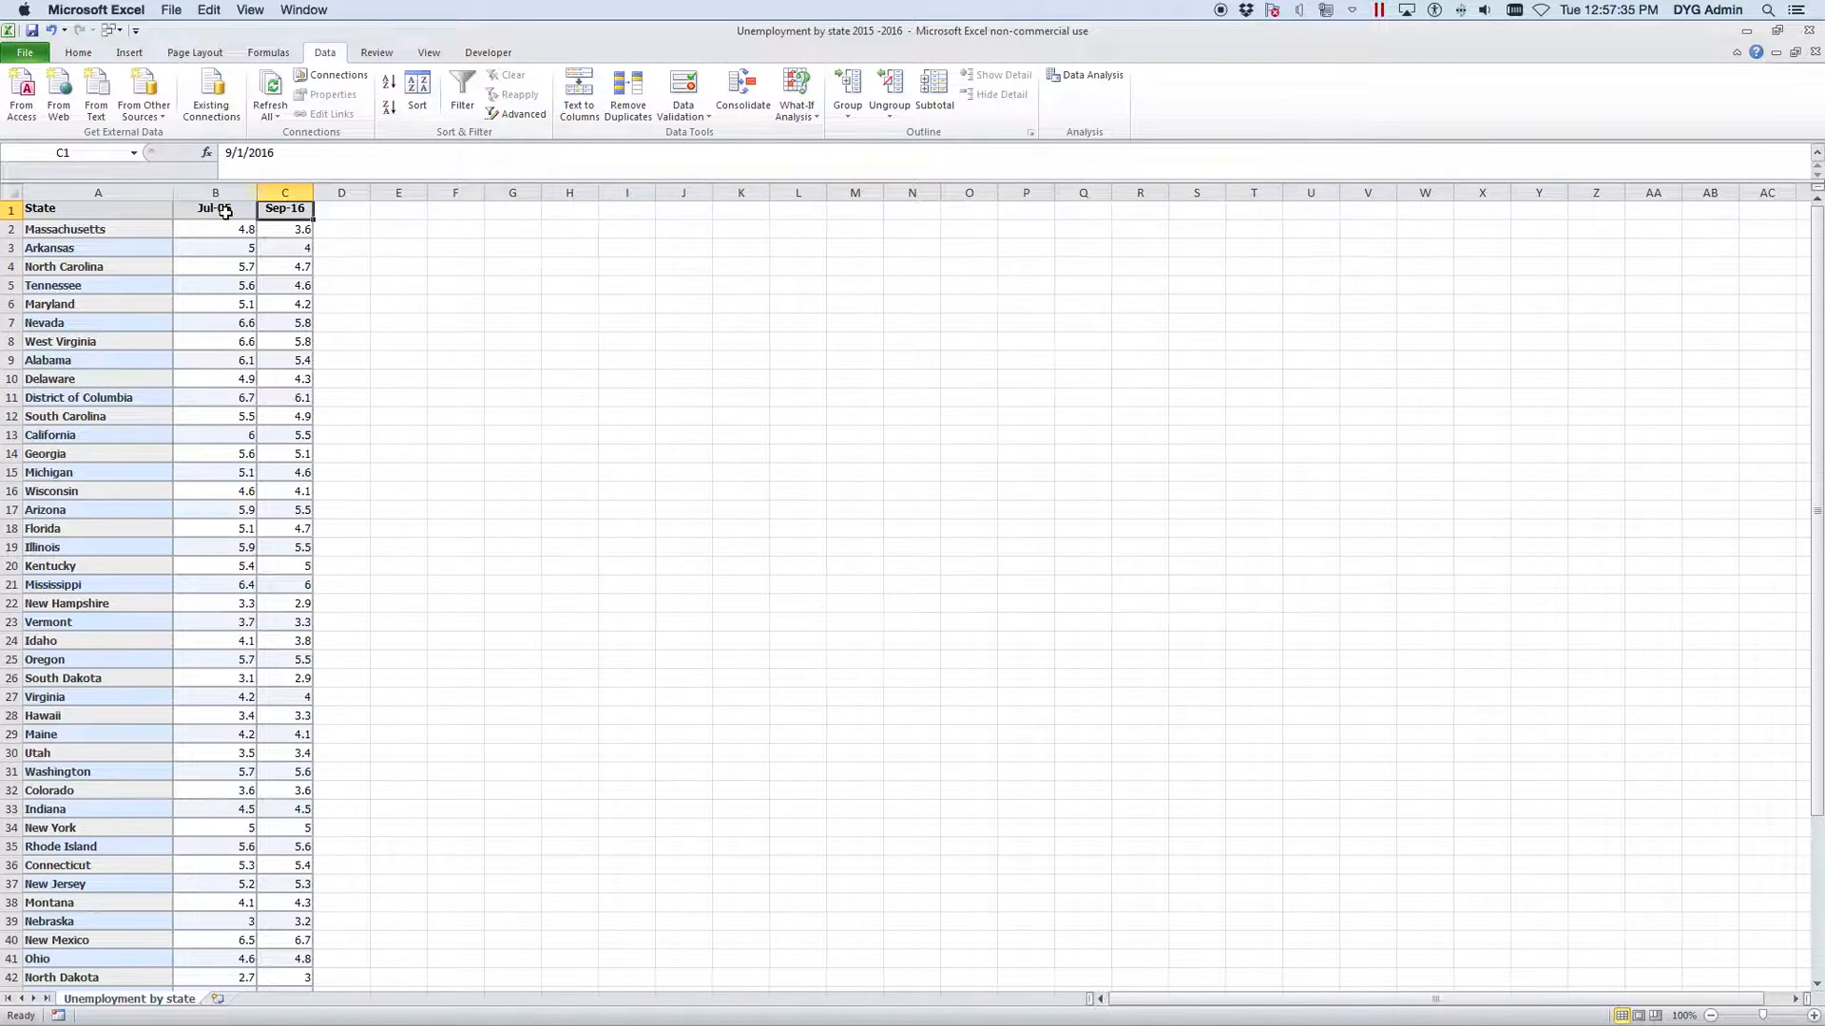
{"action": "type", "text": "2016"}
{"action": "key", "text": "Return"}
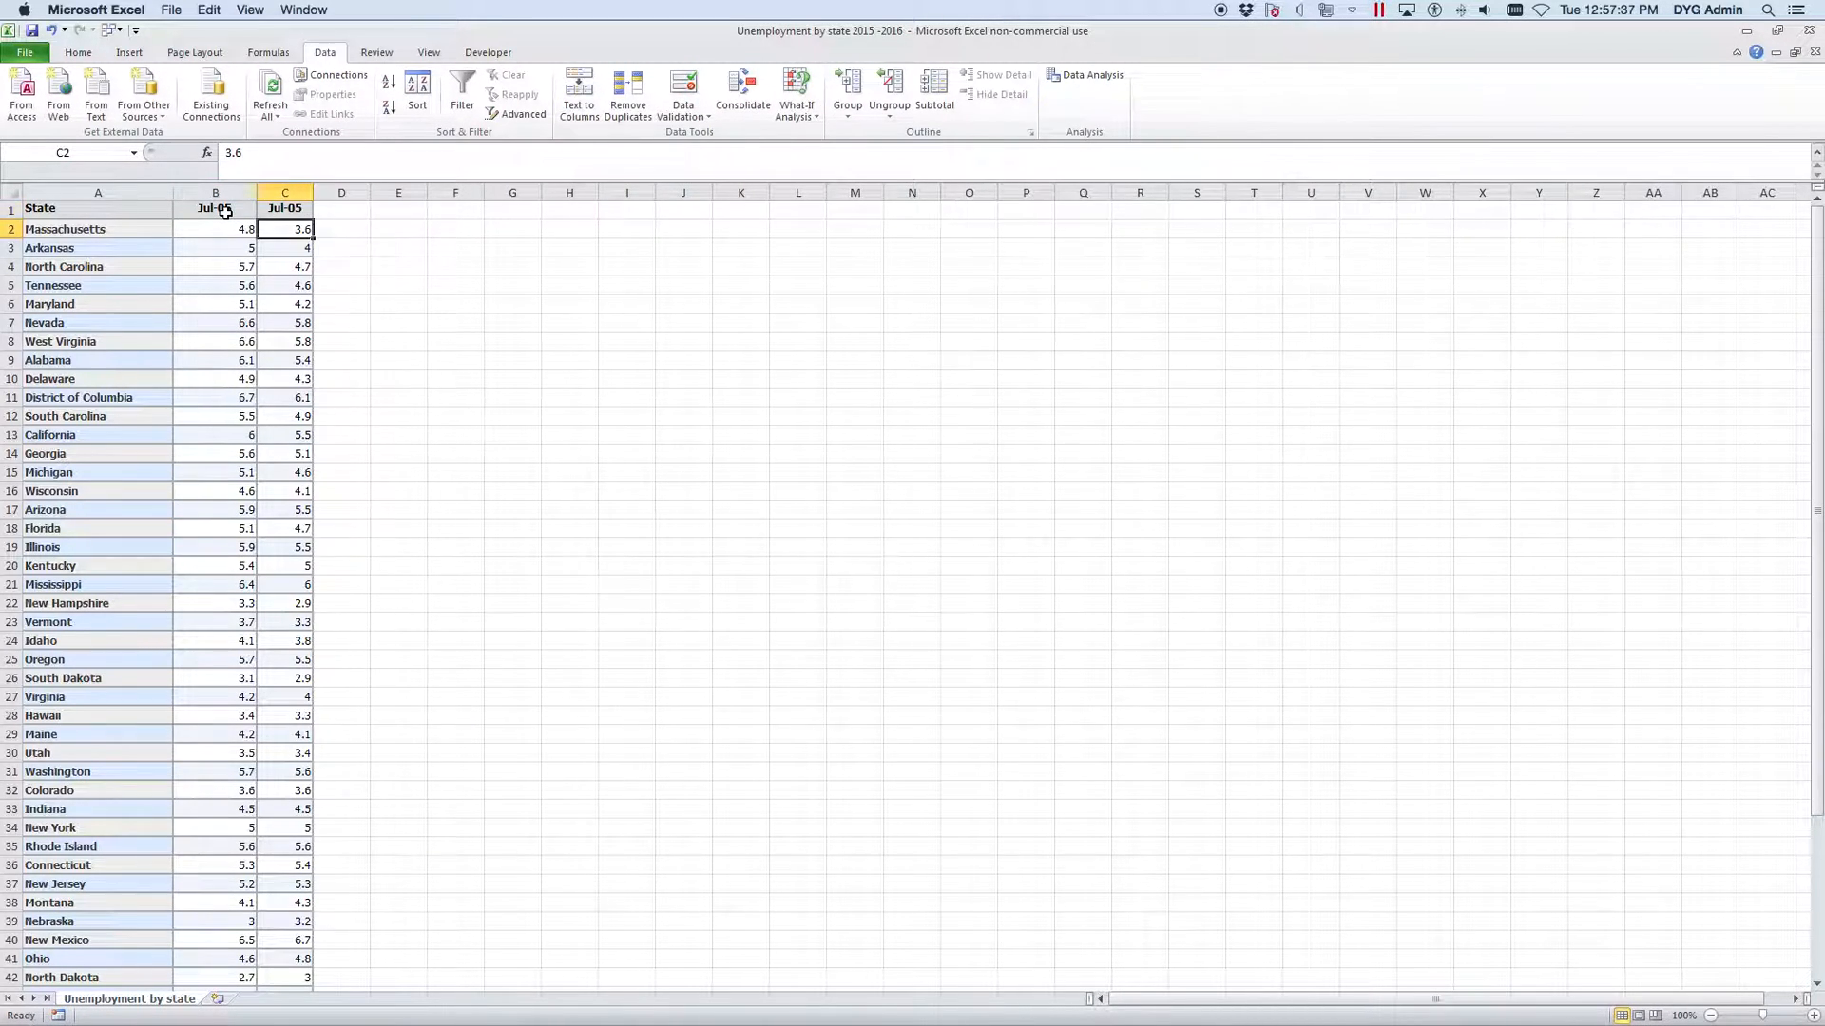
Step: Apply the General number format to the year headers in B1:C1
{"action": "left_click_drag", "start_coordinate": [213, 208], "coordinate": [271, 210]}
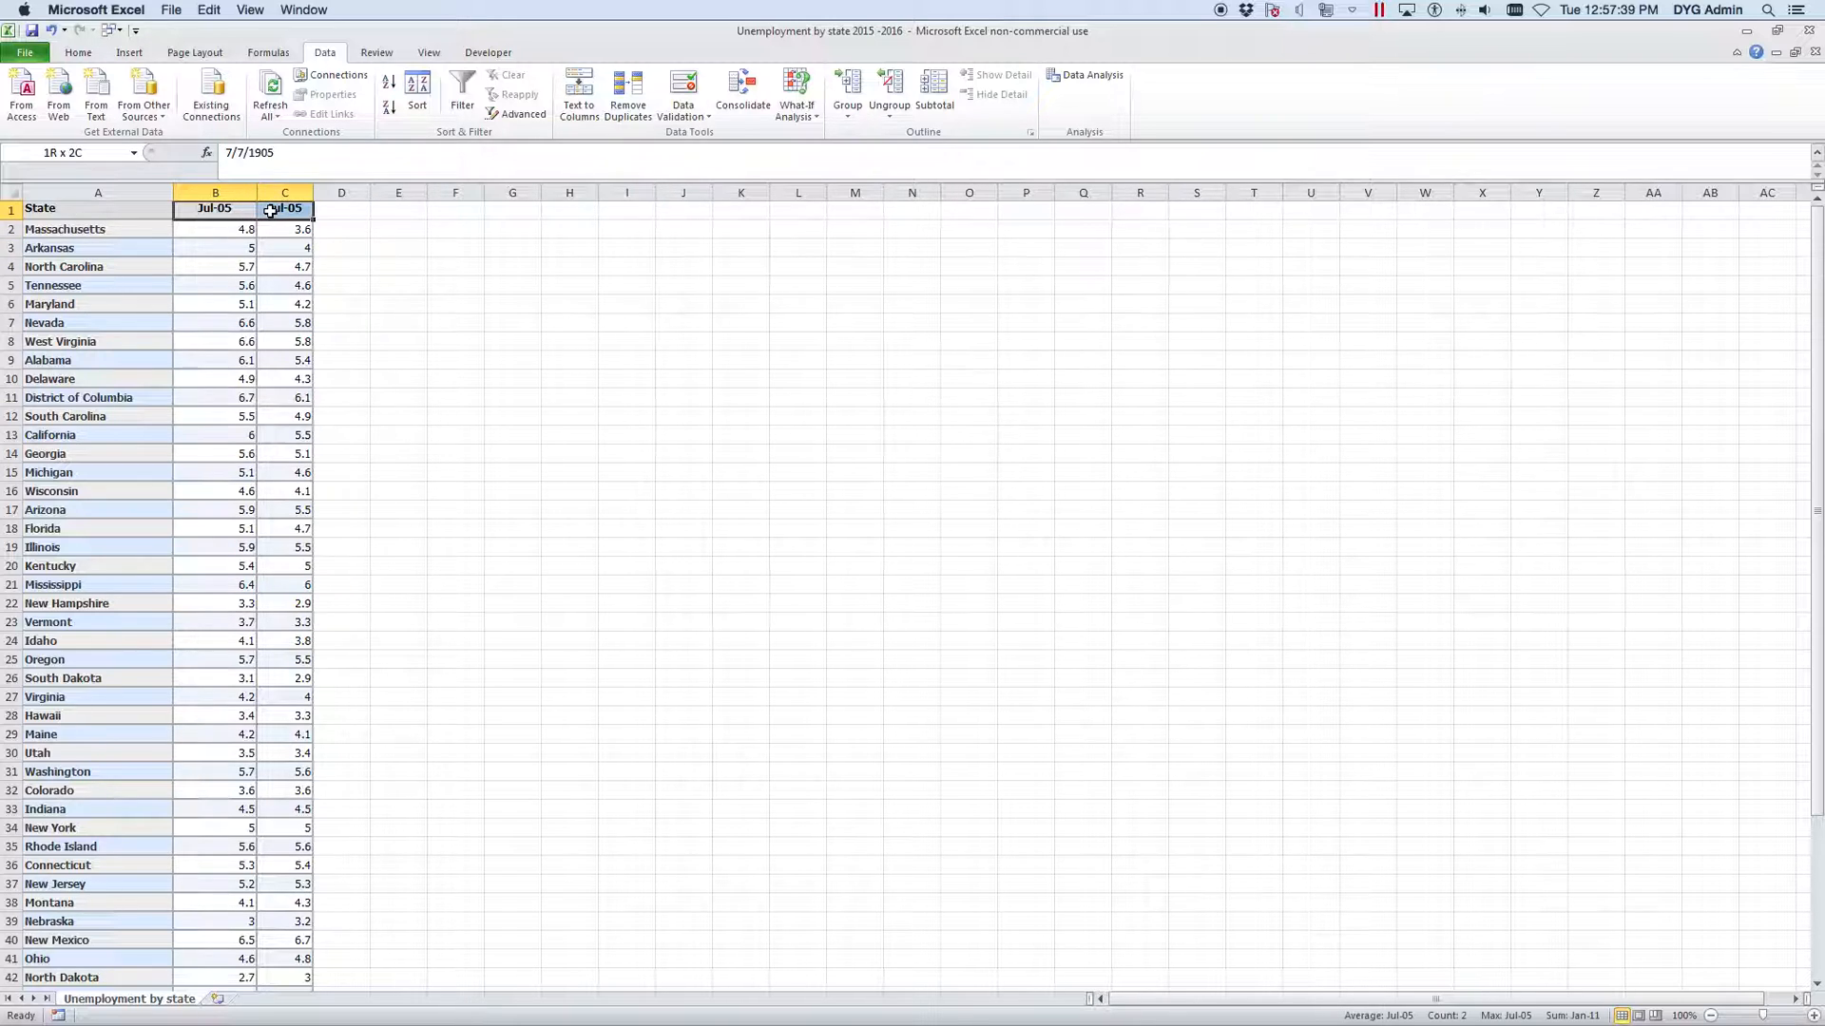
{"action": "left_click", "coordinate": [77, 54]}
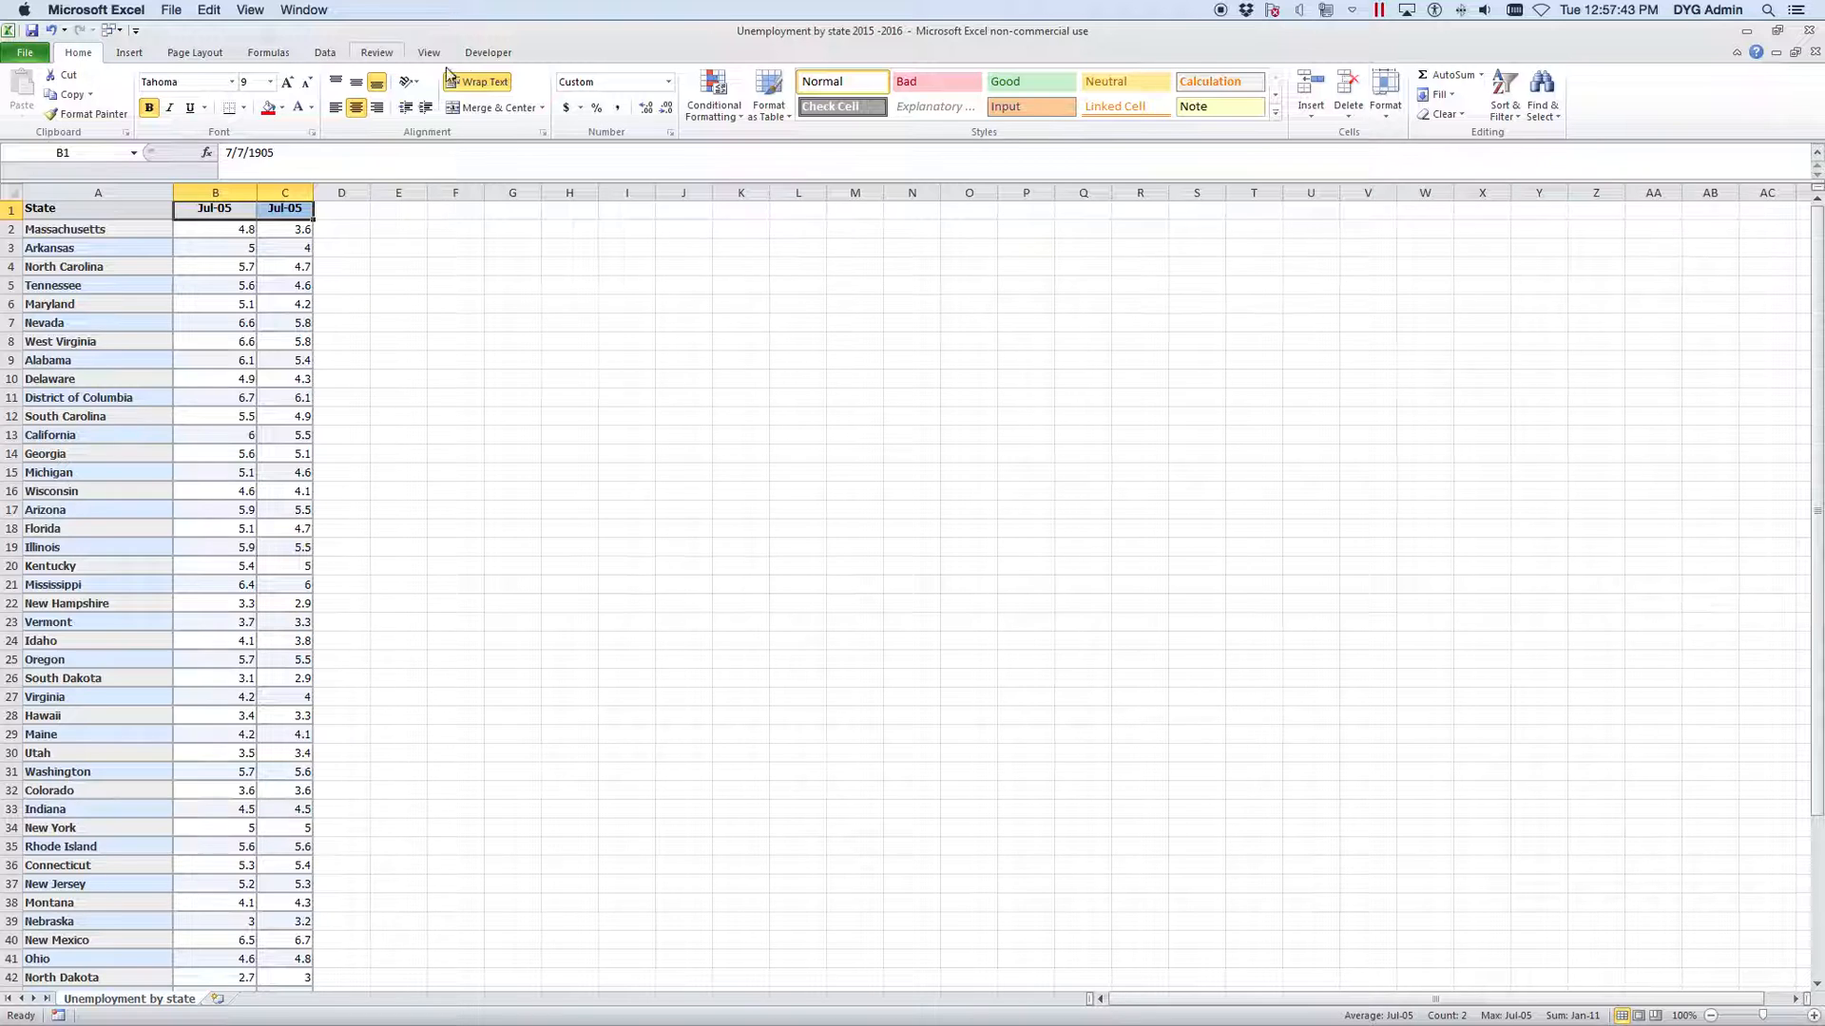
{"action": "left_click", "coordinate": [669, 82]}
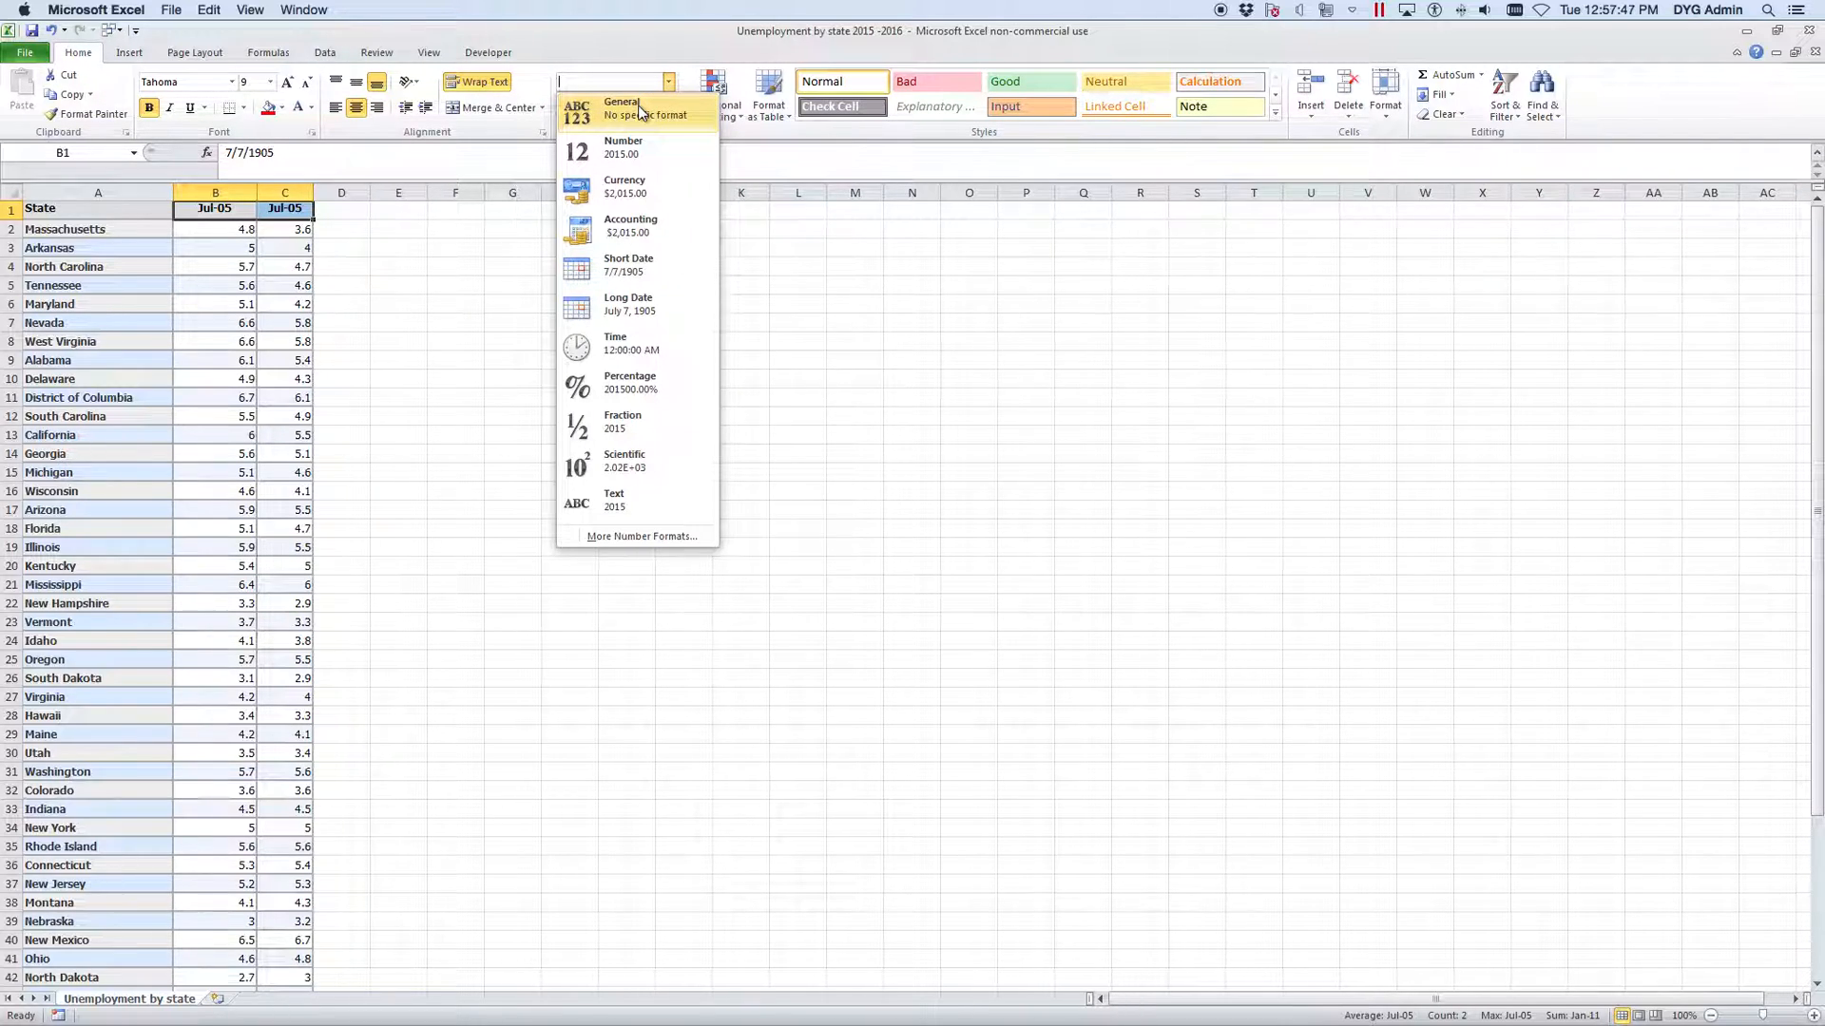
{"action": "left_click", "coordinate": [639, 112]}
{"action": "left_click", "coordinate": [520, 210]}
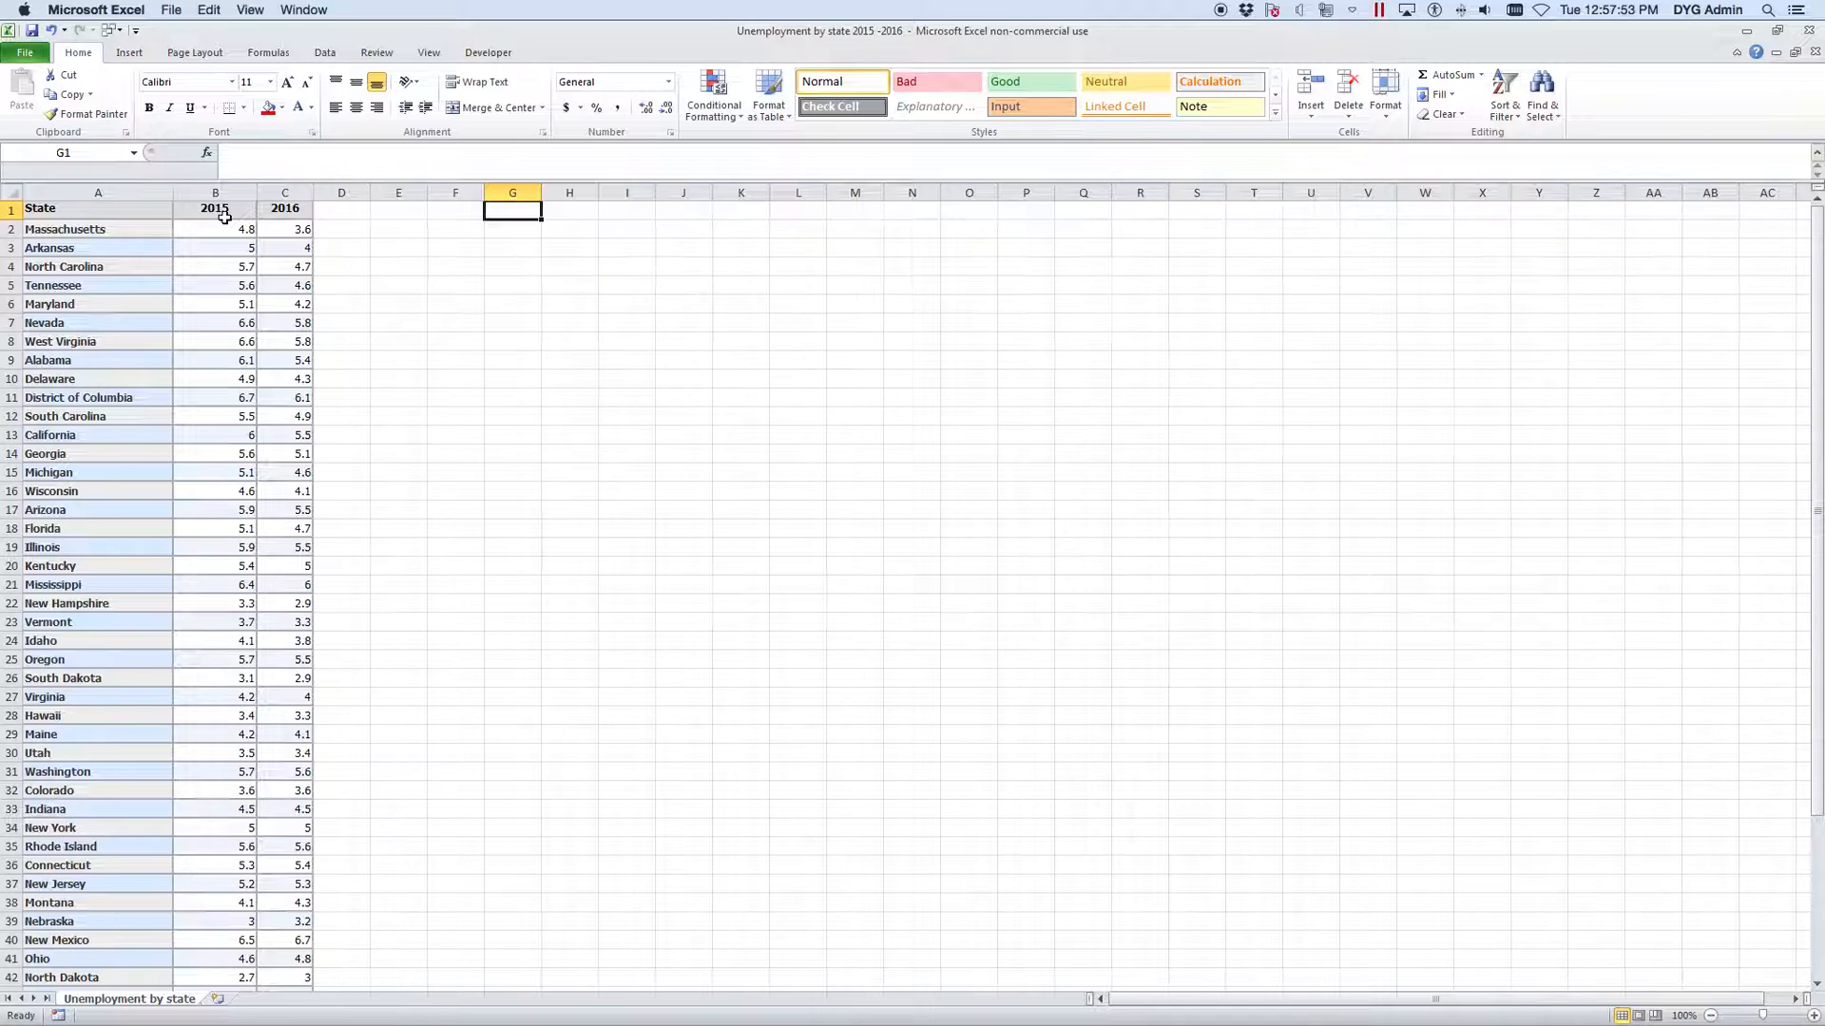
{"action": "left_click", "coordinate": [453, 226]}
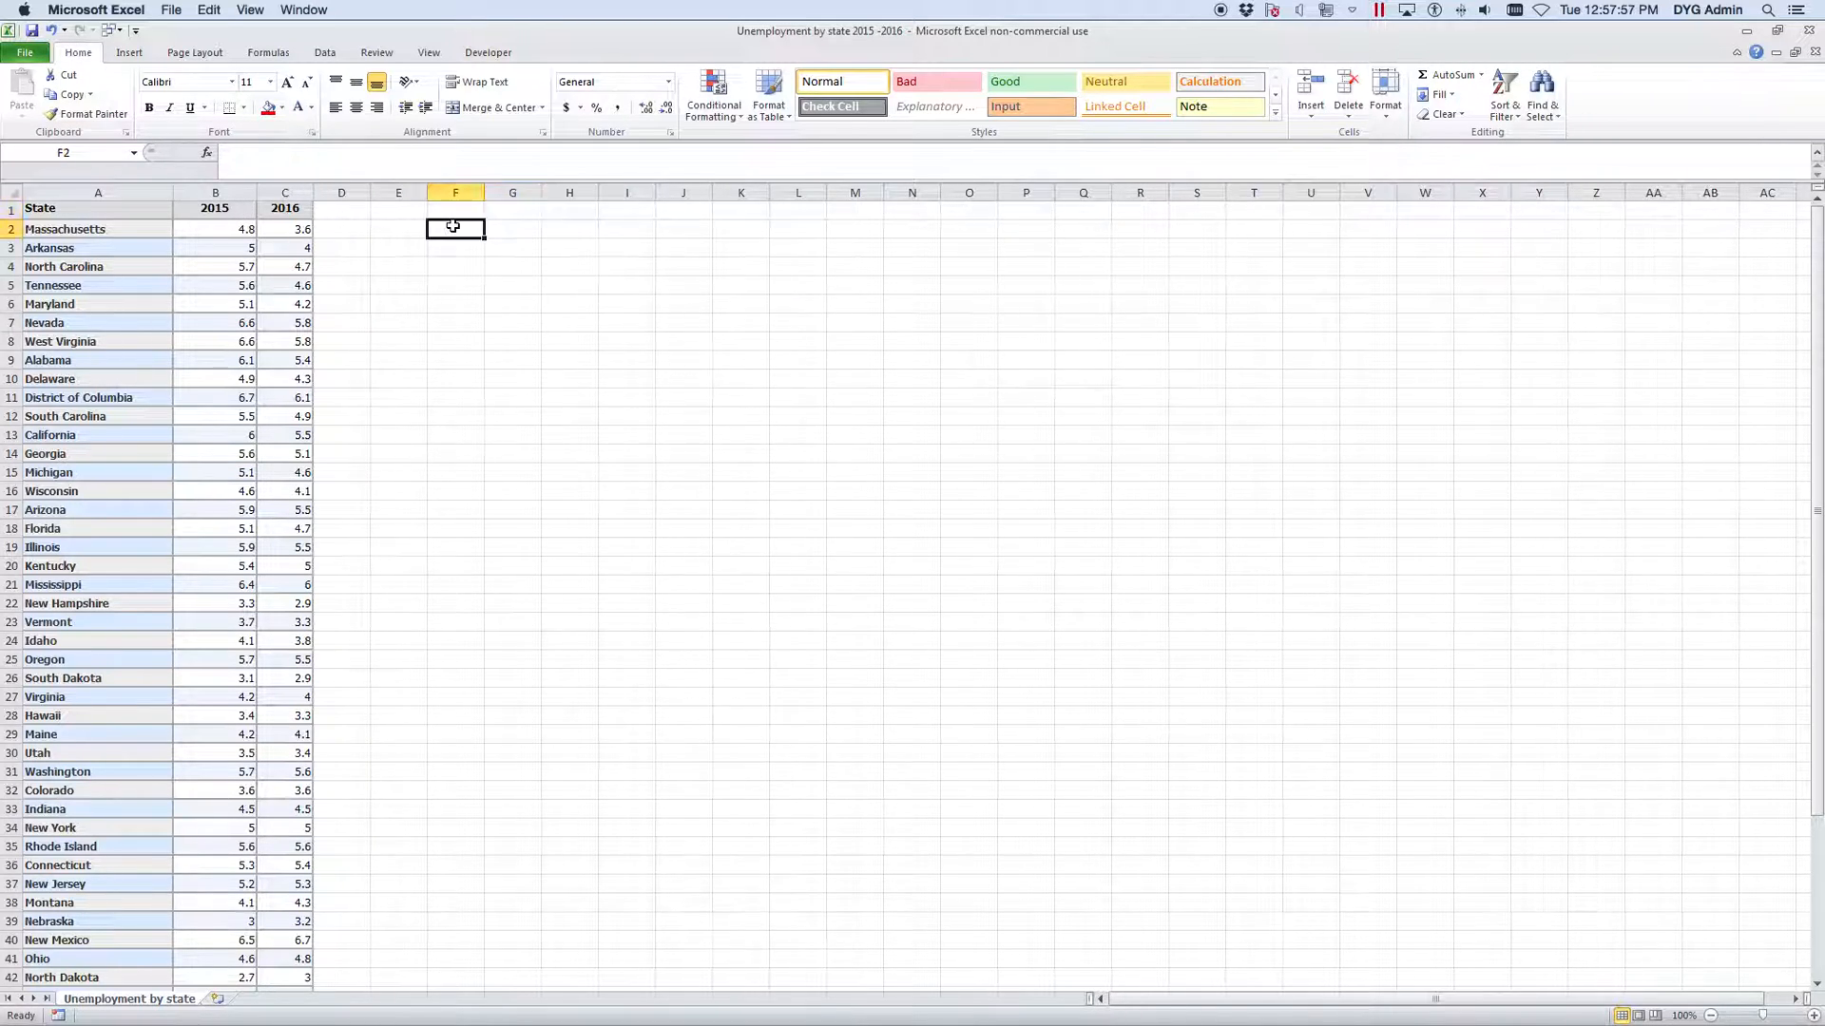
Step: Start the Regression tool from the Data Analysis tools and place its dialog clear of the data
{"action": "left_click", "coordinate": [324, 54]}
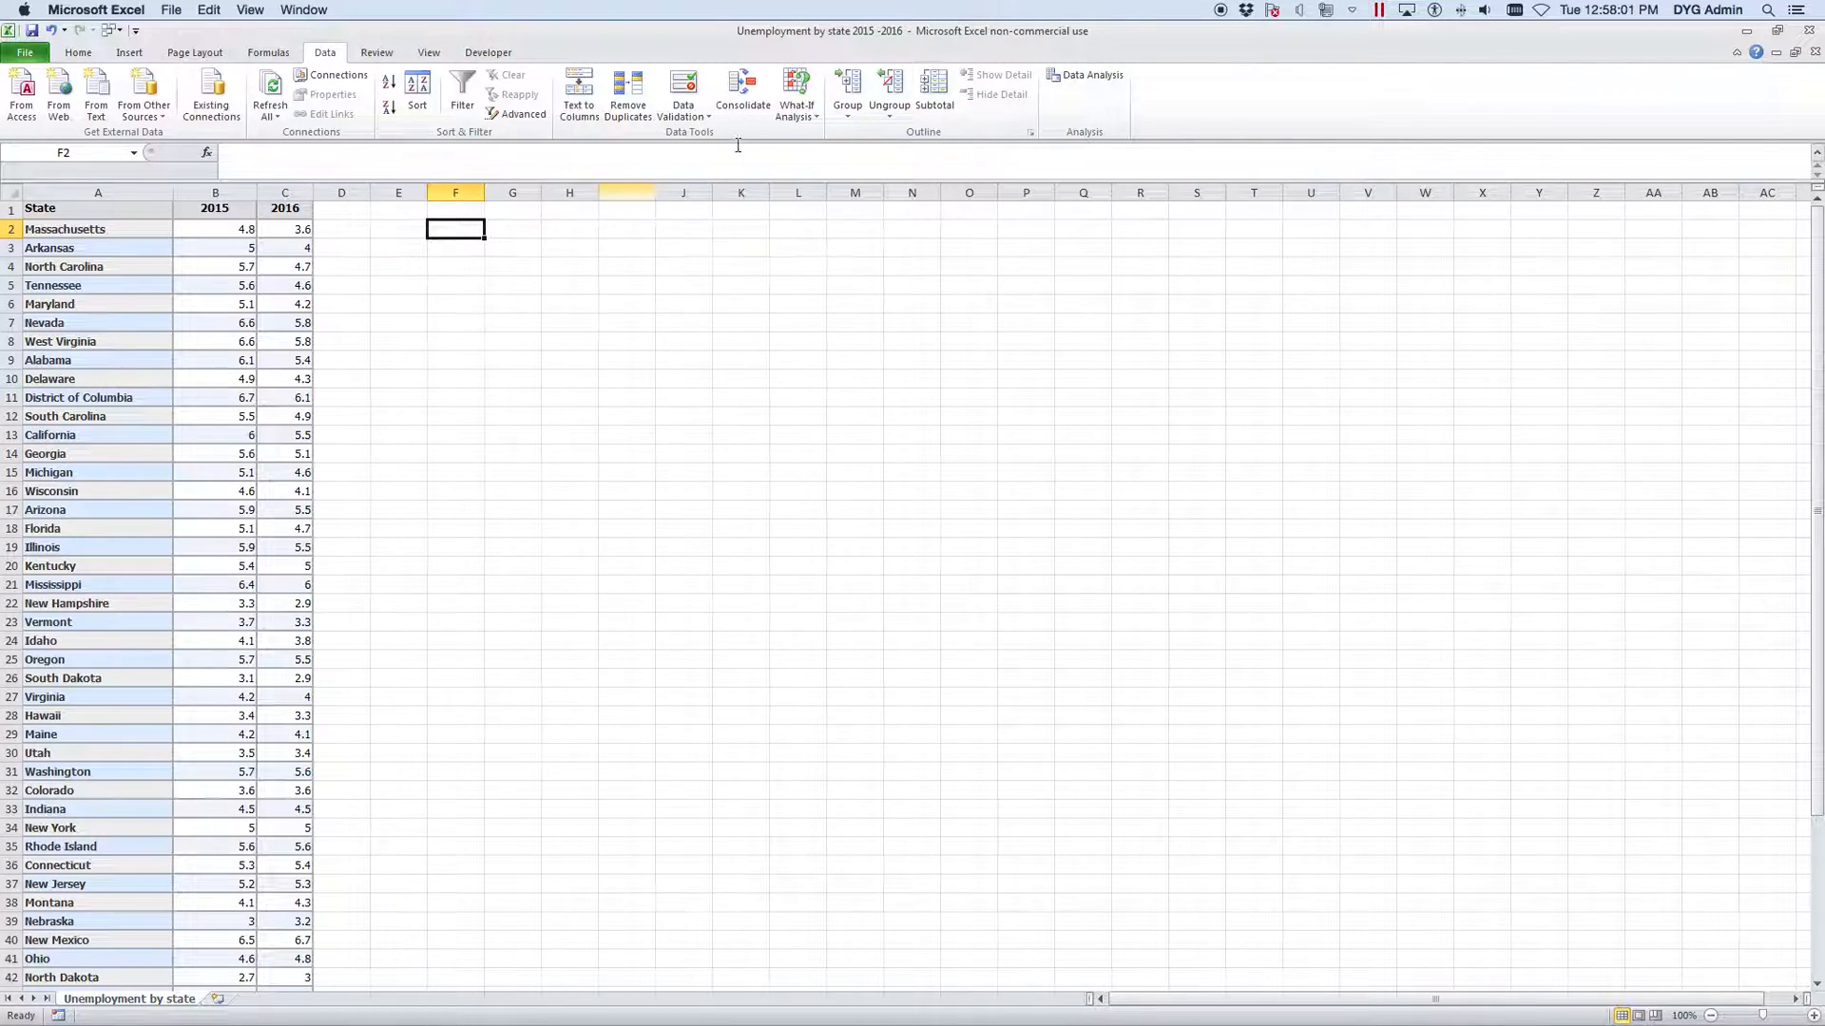
{"action": "left_click", "coordinate": [1114, 78]}
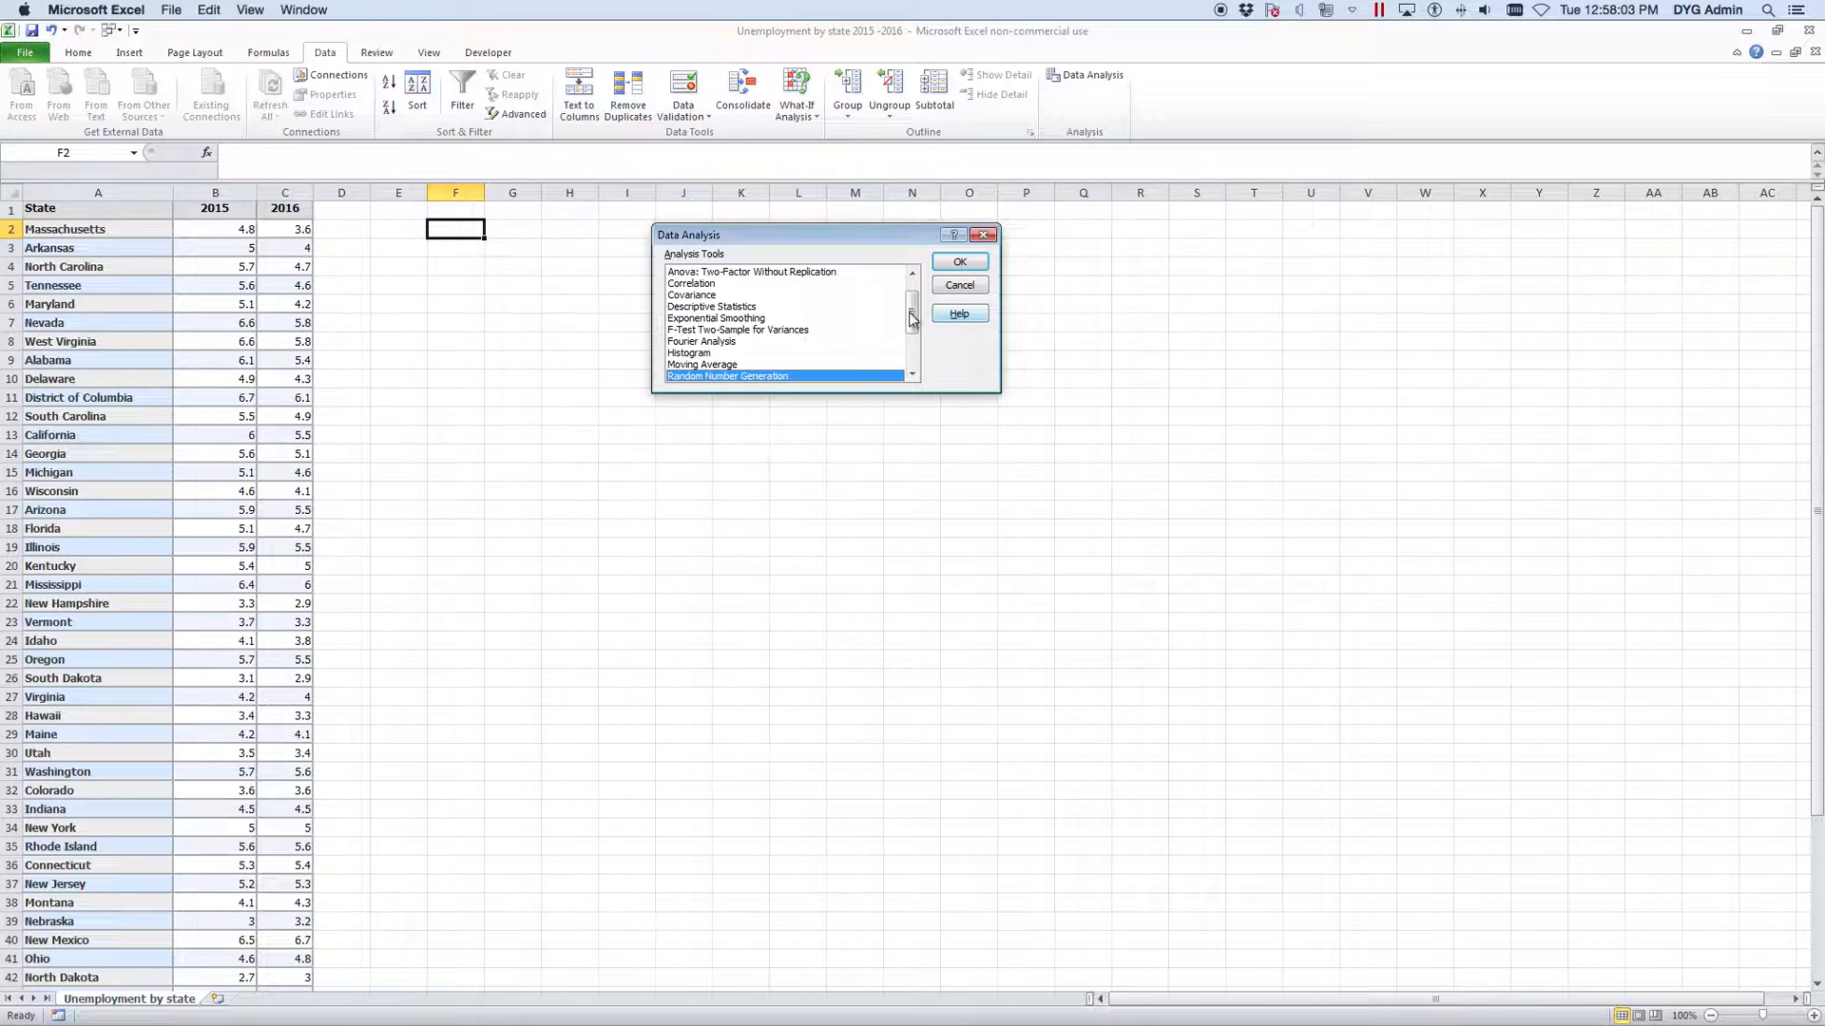
{"action": "left_click_drag", "start_coordinate": [913, 305], "coordinate": [912, 283]}
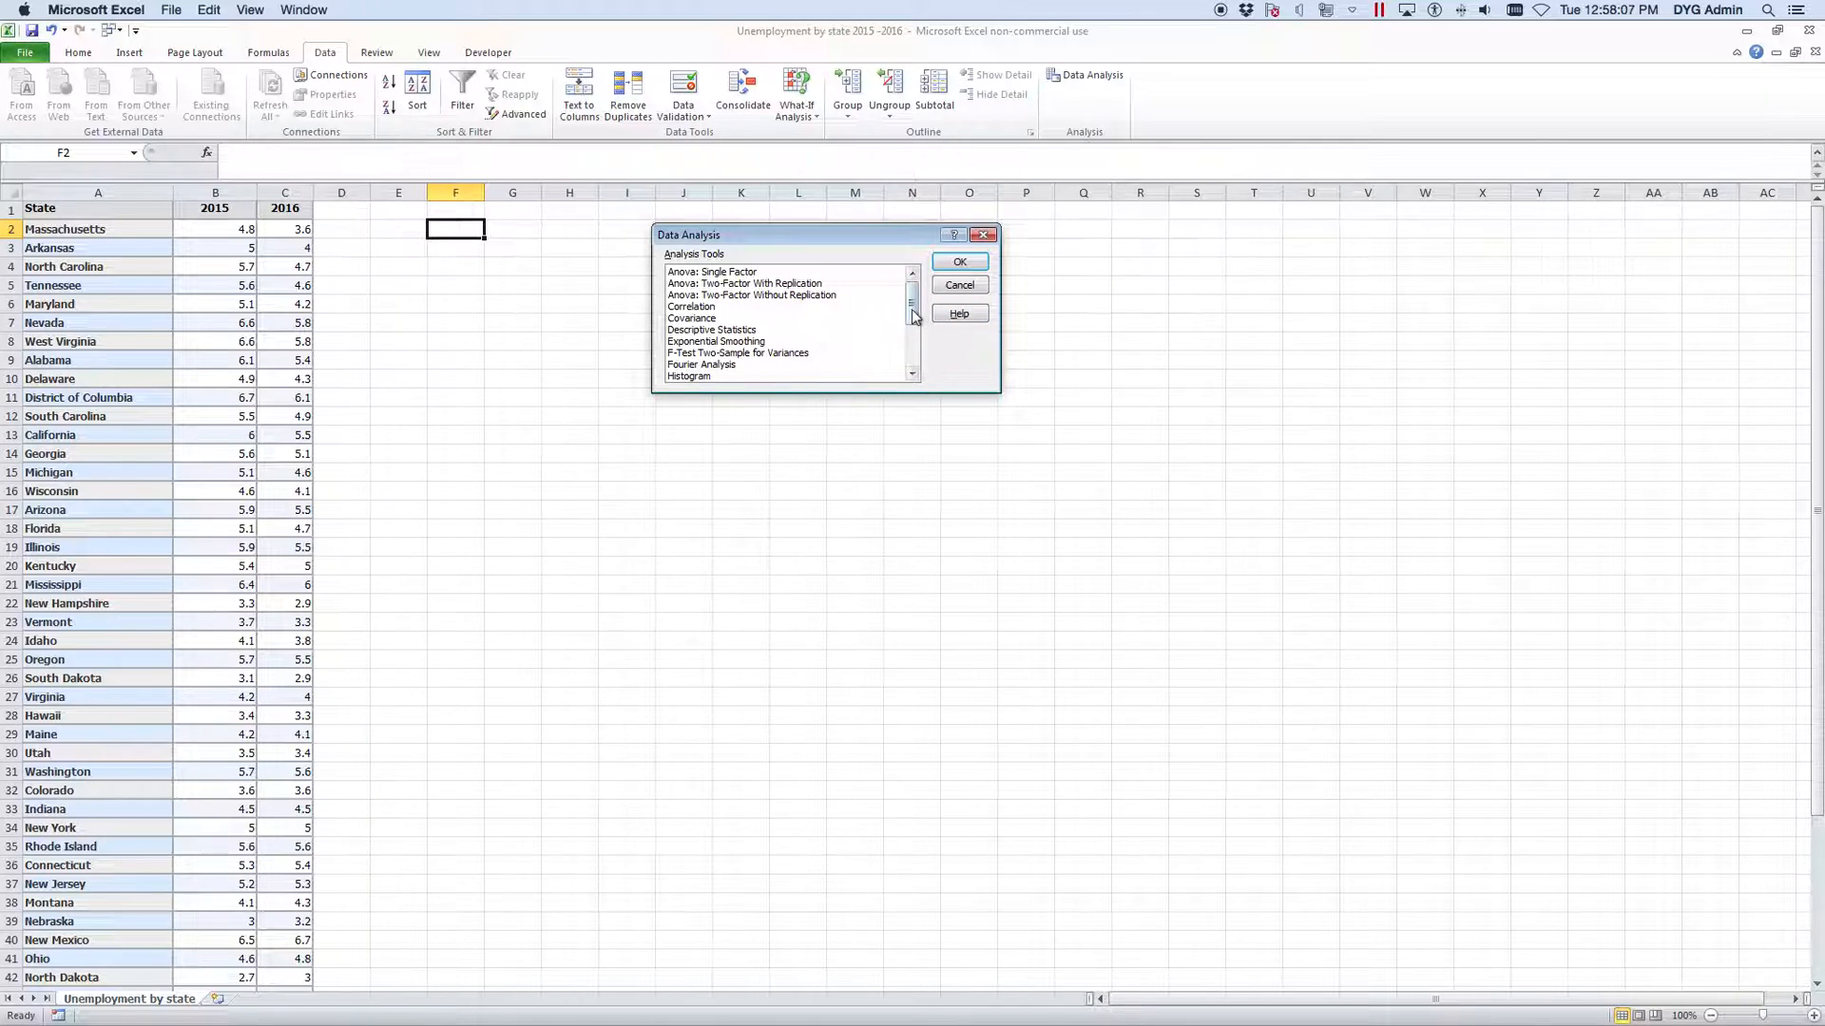
{"action": "left_click_drag", "start_coordinate": [915, 311], "coordinate": [914, 347]}
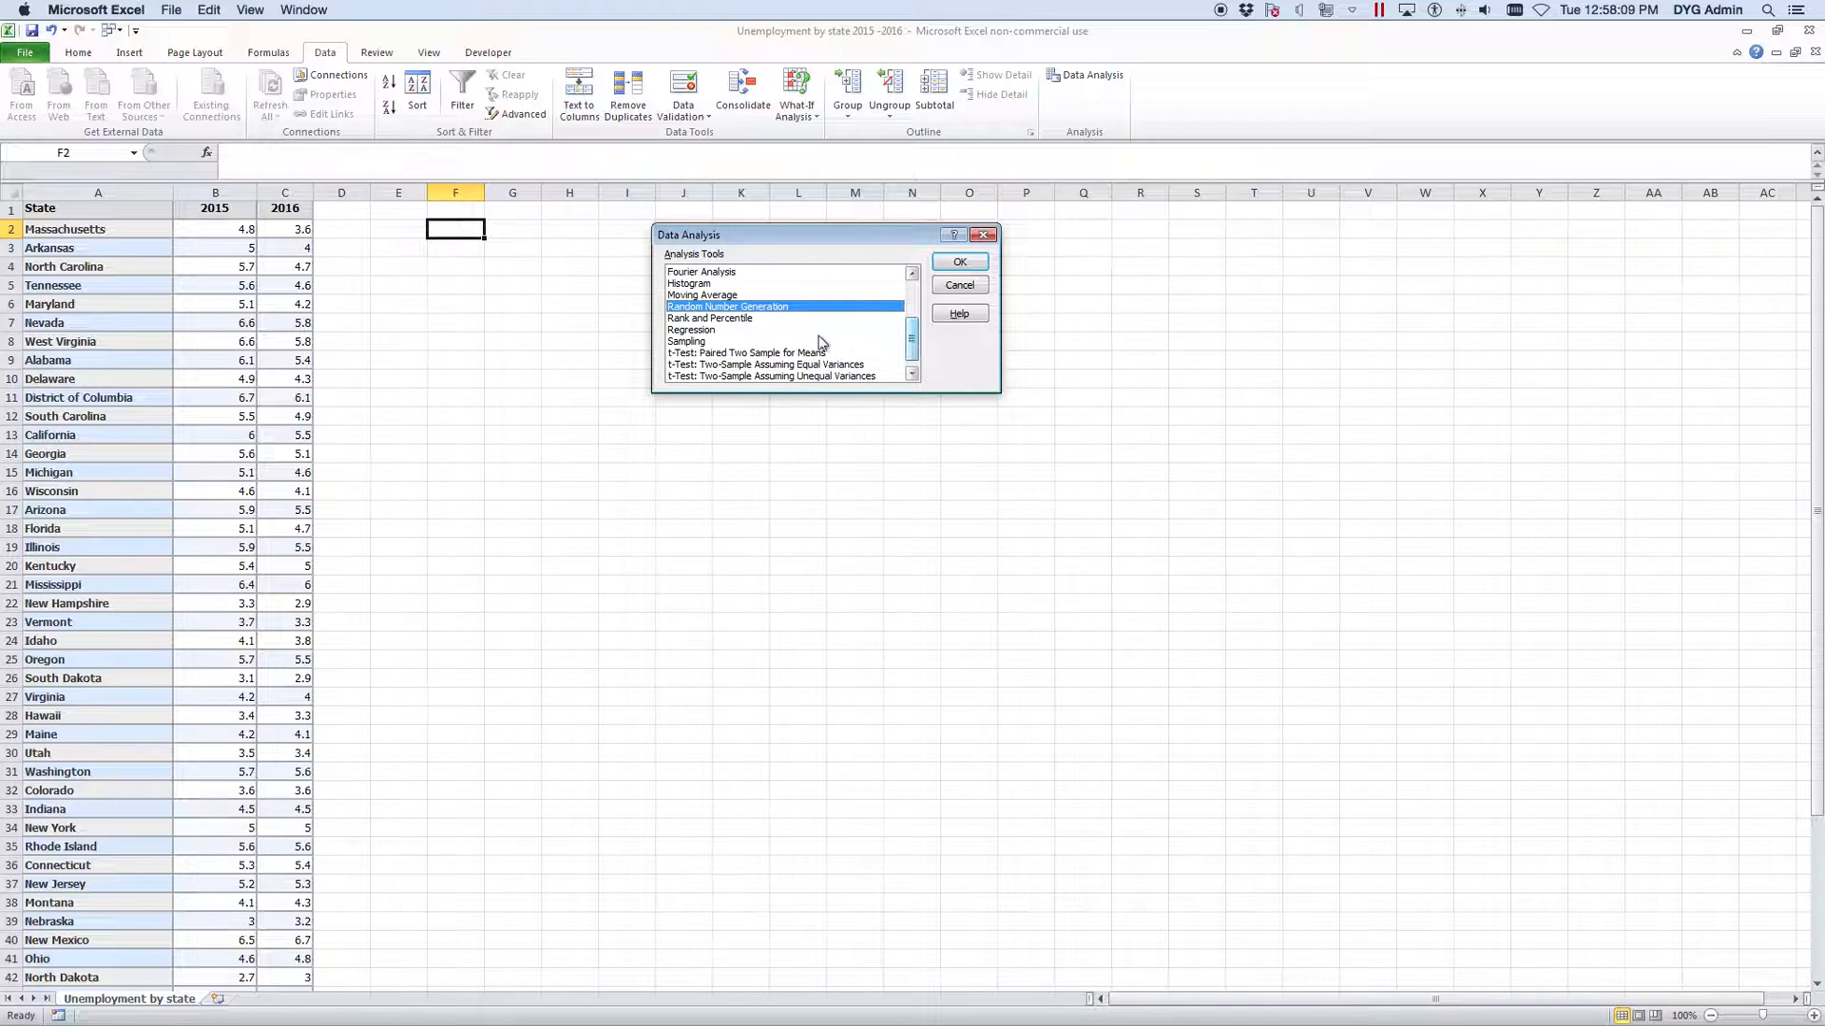
{"action": "left_click", "coordinate": [704, 331]}
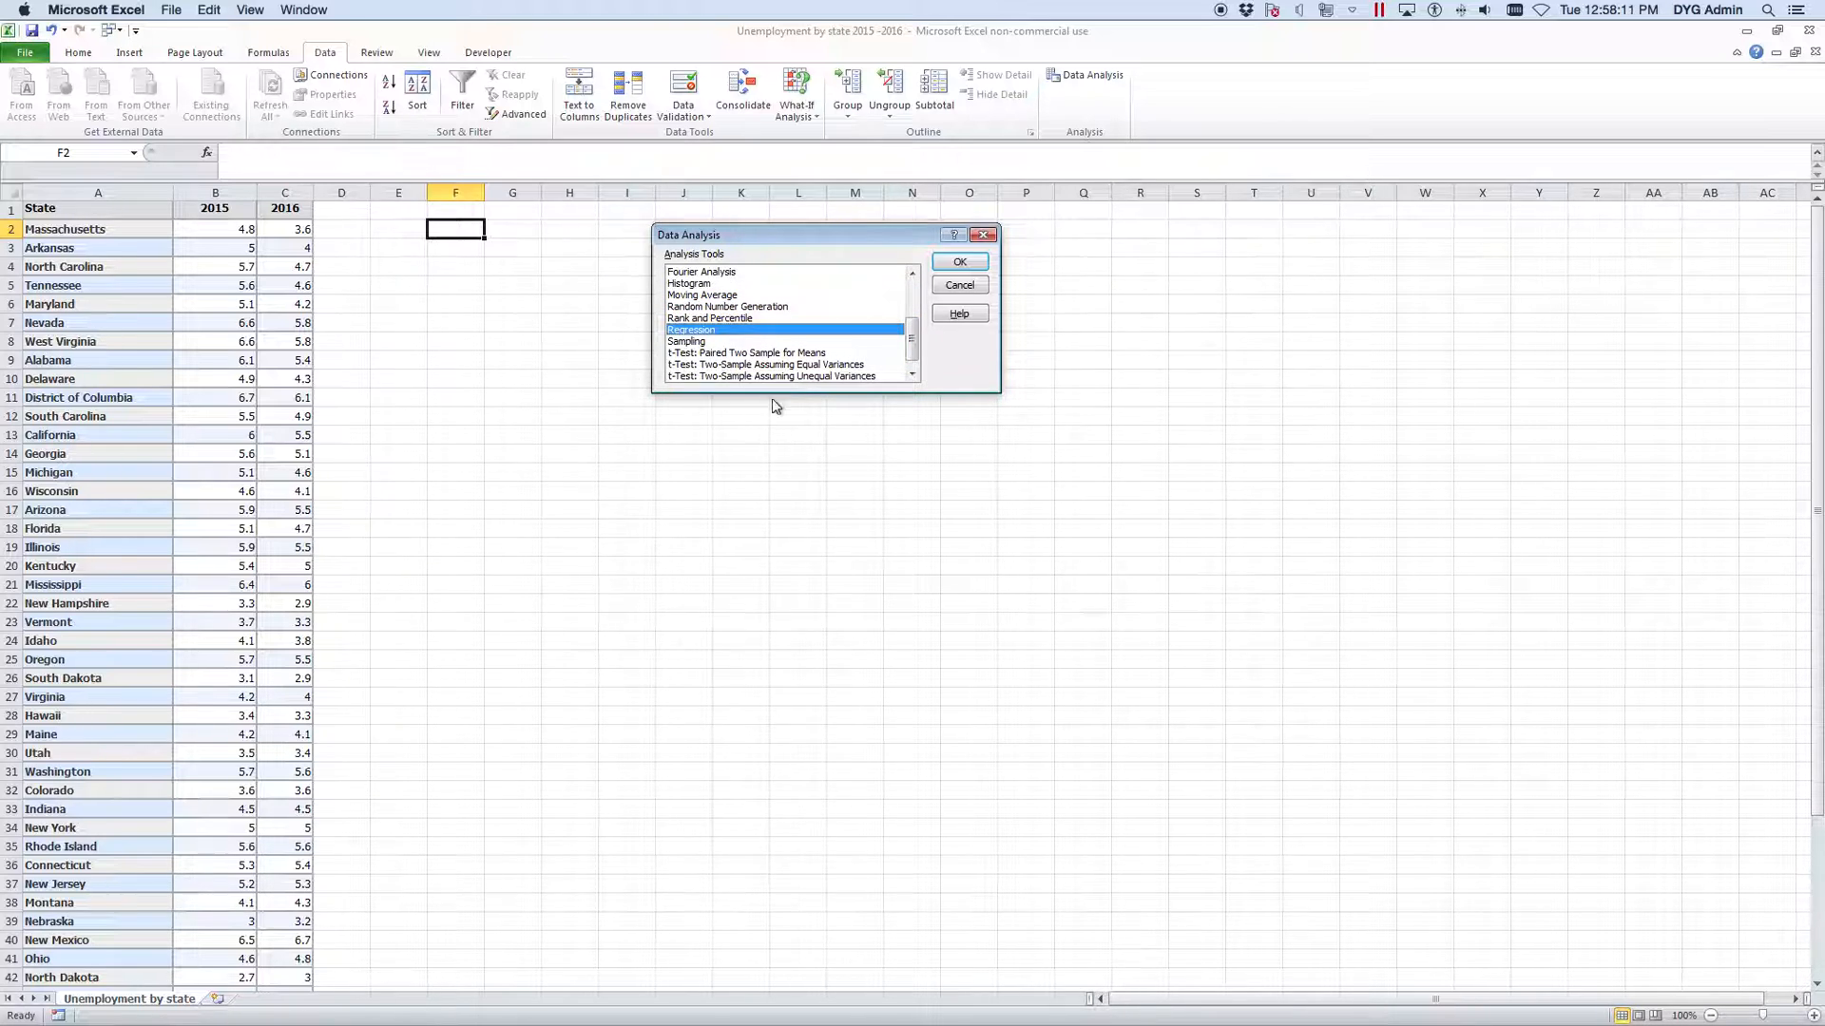
{"action": "left_click", "coordinate": [962, 264]}
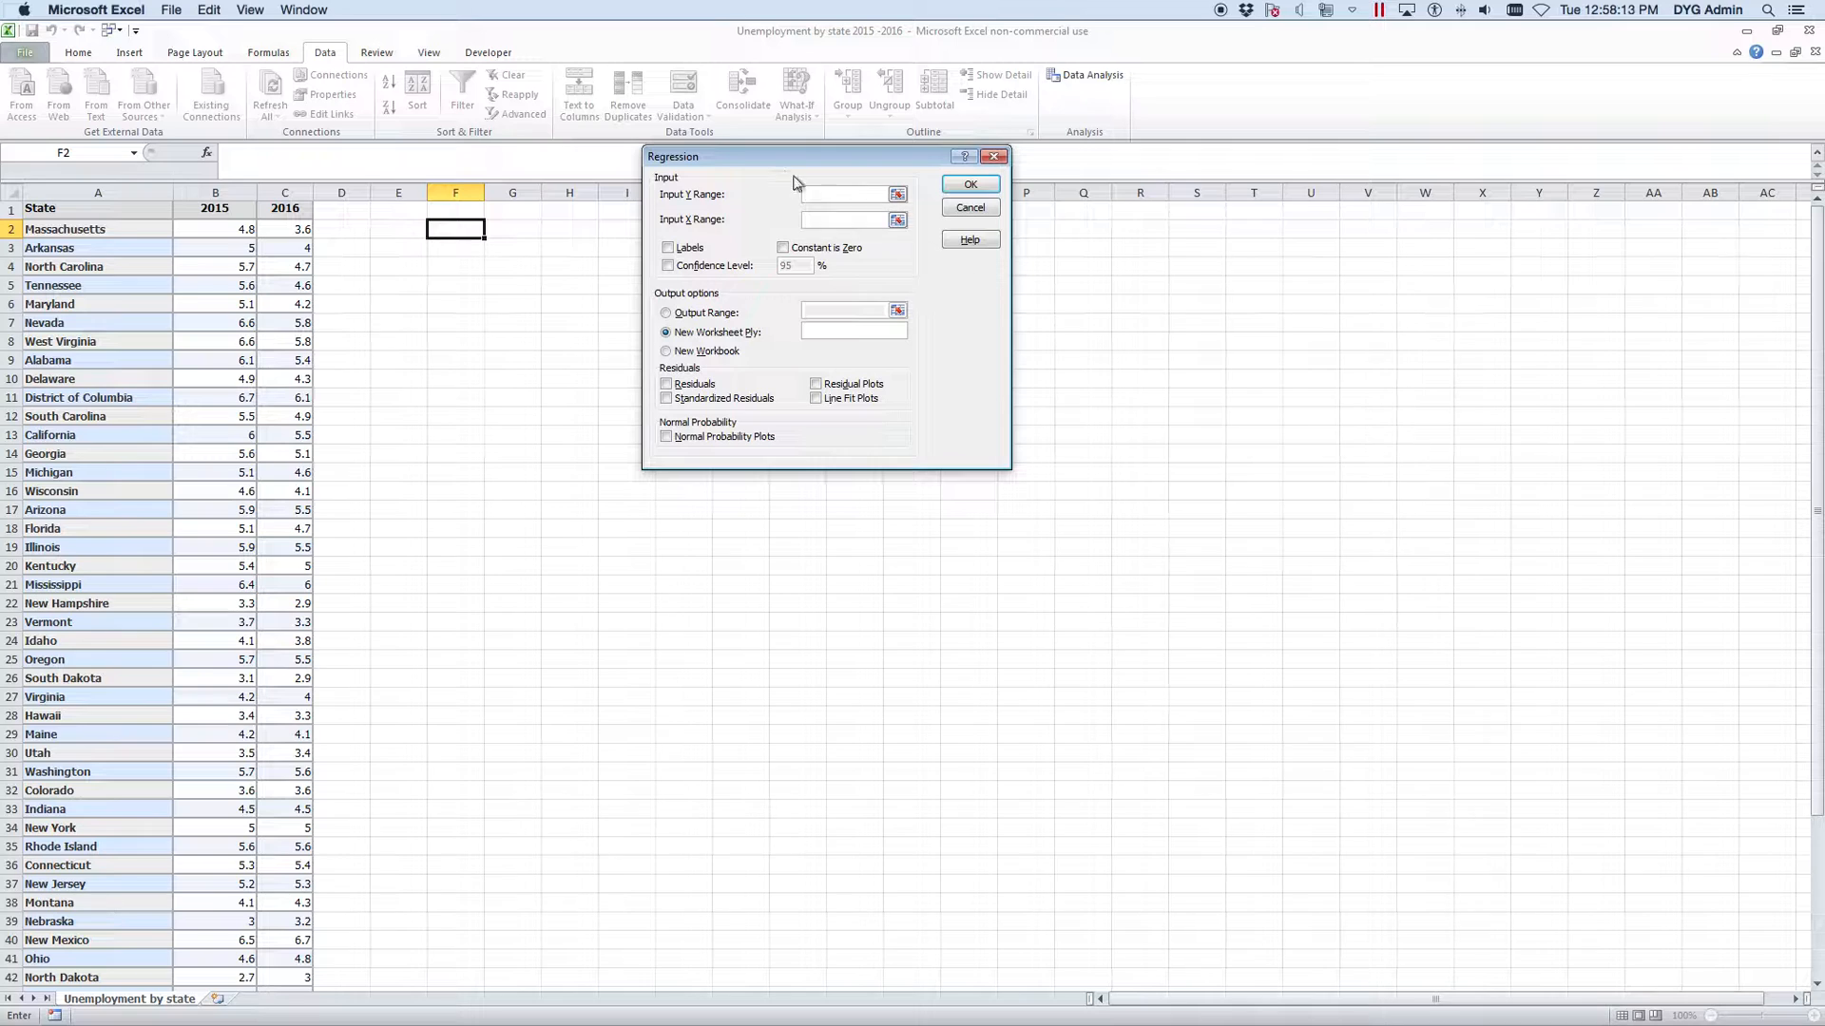
{"action": "left_click_drag", "start_coordinate": [750, 156], "coordinate": [838, 205]}
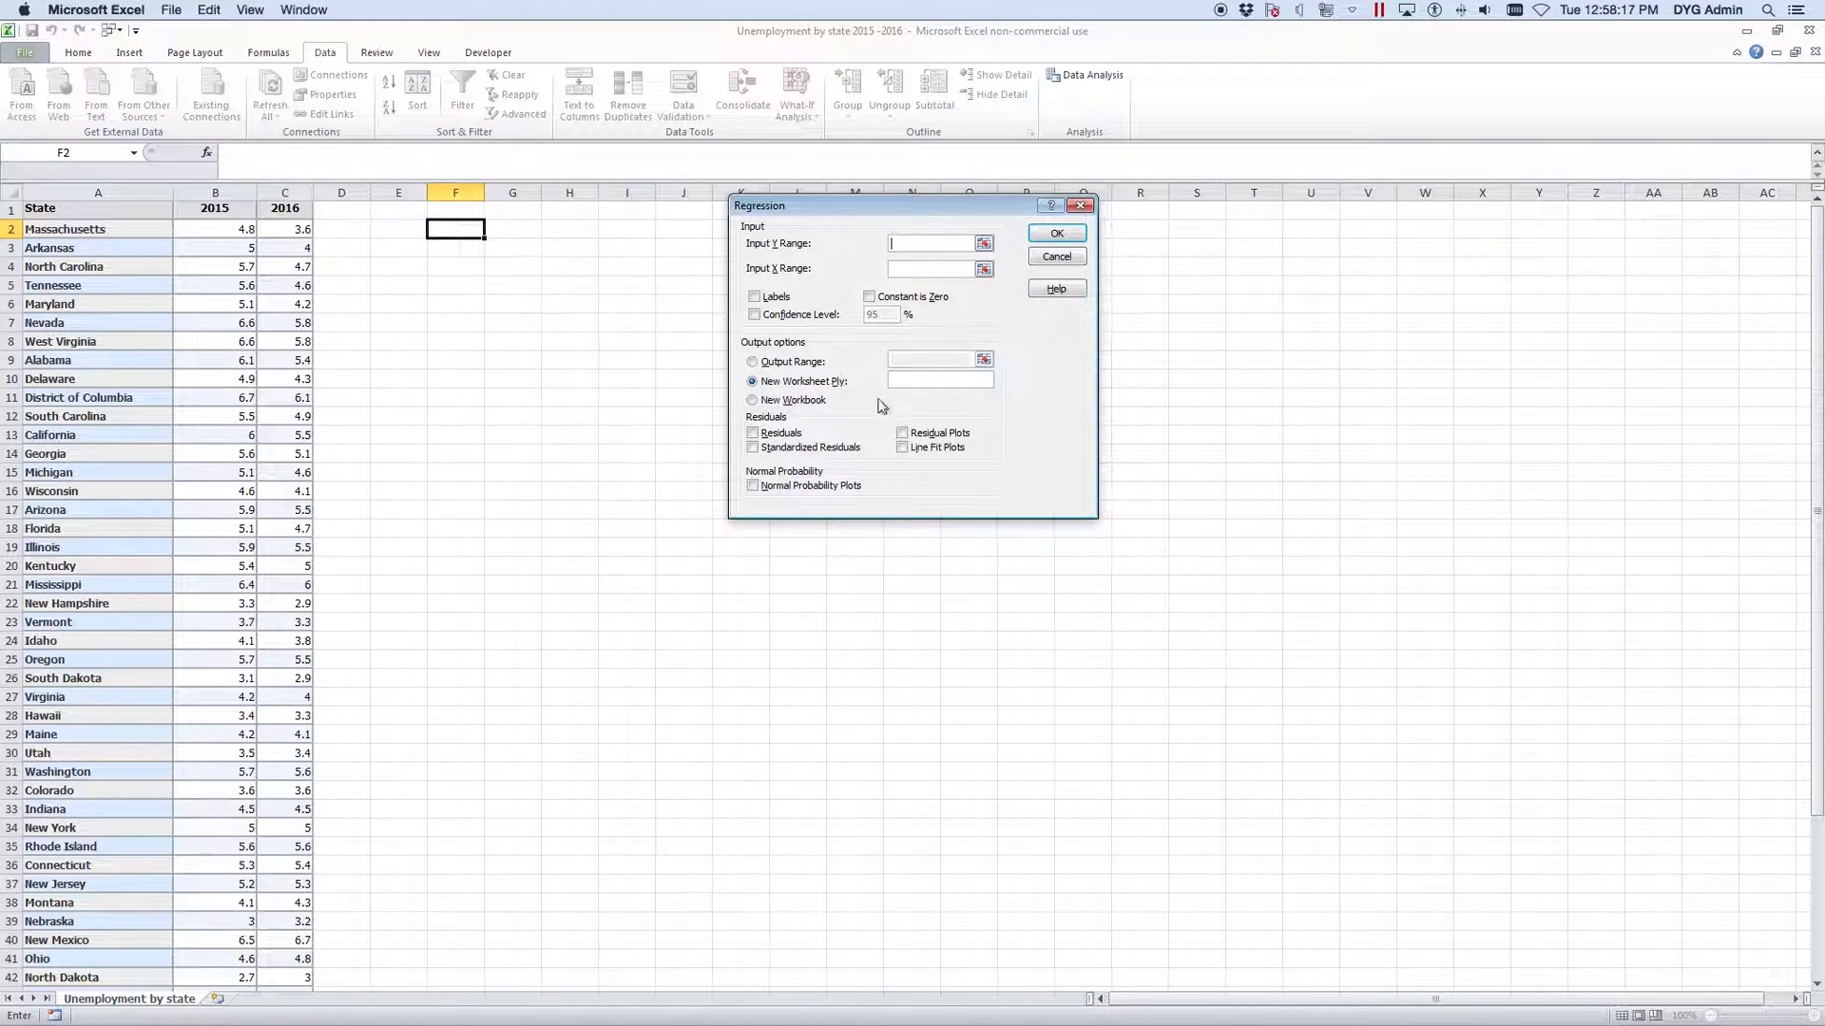
{"action": "left_click", "coordinate": [926, 246]}
{"action": "left_click", "coordinate": [218, 194]}
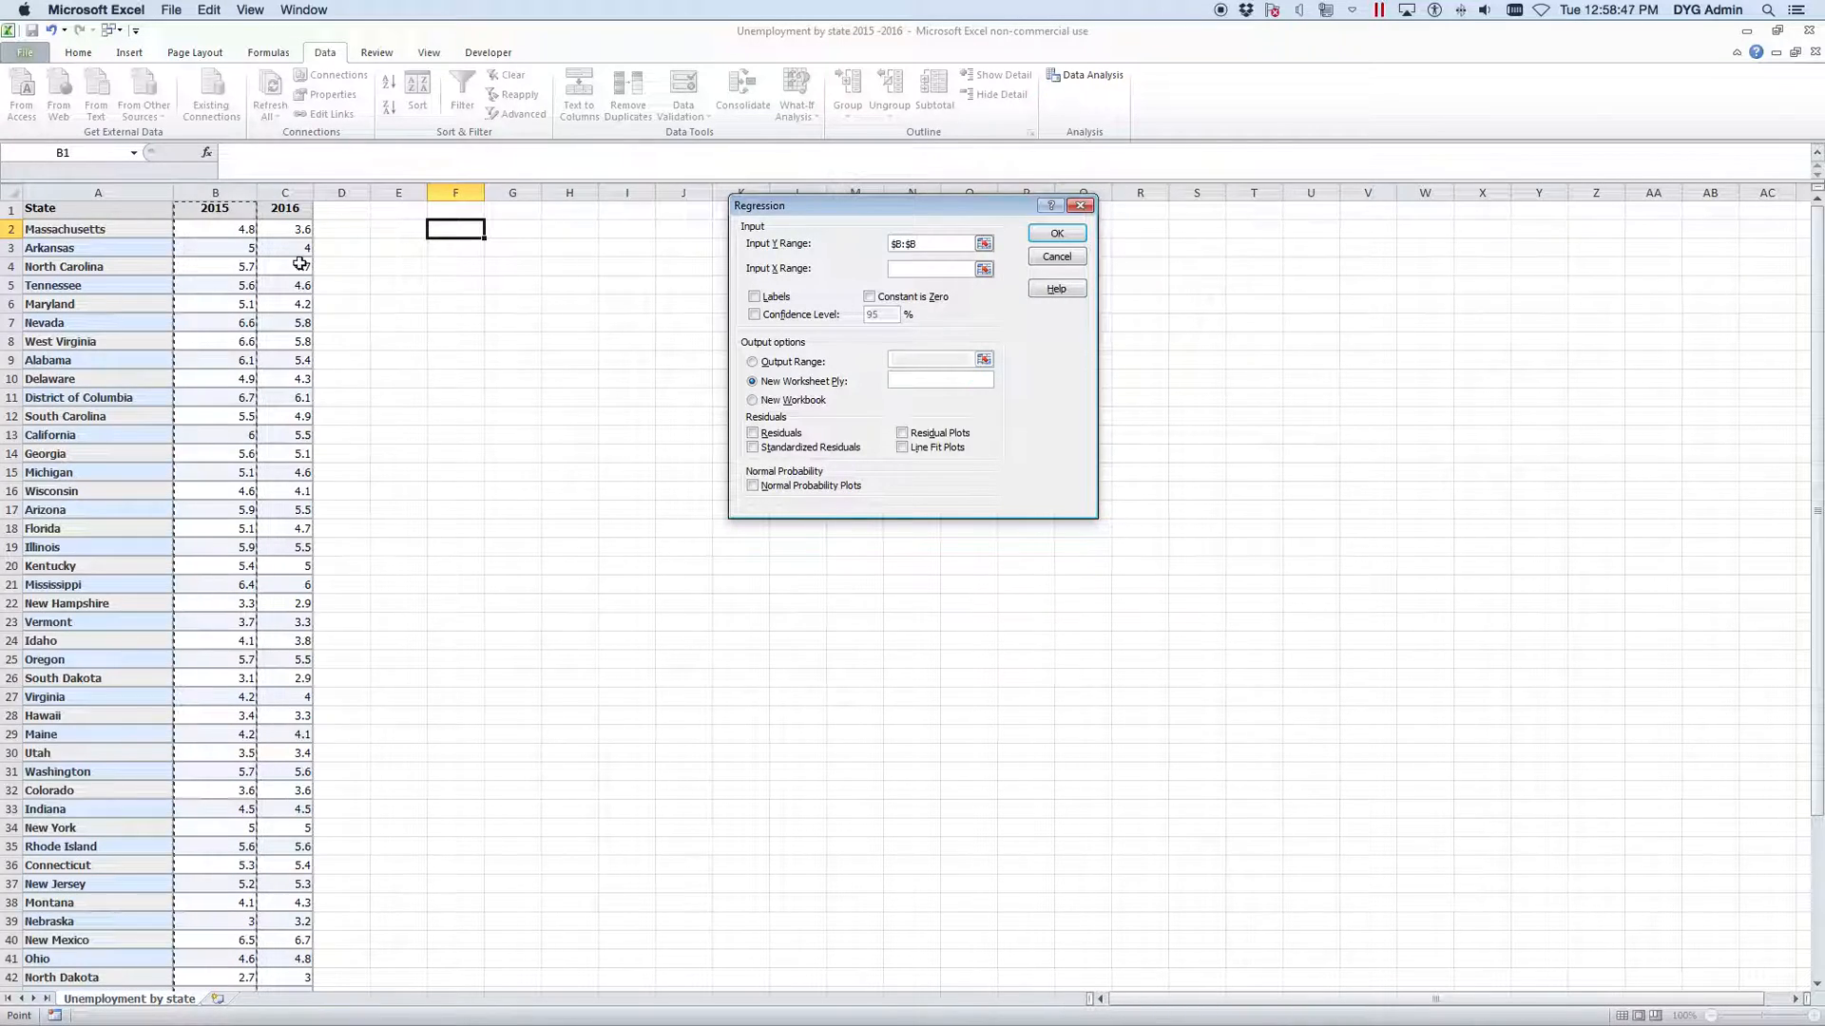
{"action": "left_click_drag", "start_coordinate": [941, 243], "coordinate": [838, 245]}
{"action": "key", "text": "BackSpace"}
Step: Set the regression's Input Y Range to the 2016 column including its header, $C$1:$C$52
{"action": "left_click_drag", "start_coordinate": [290, 210], "coordinate": [277, 737]}
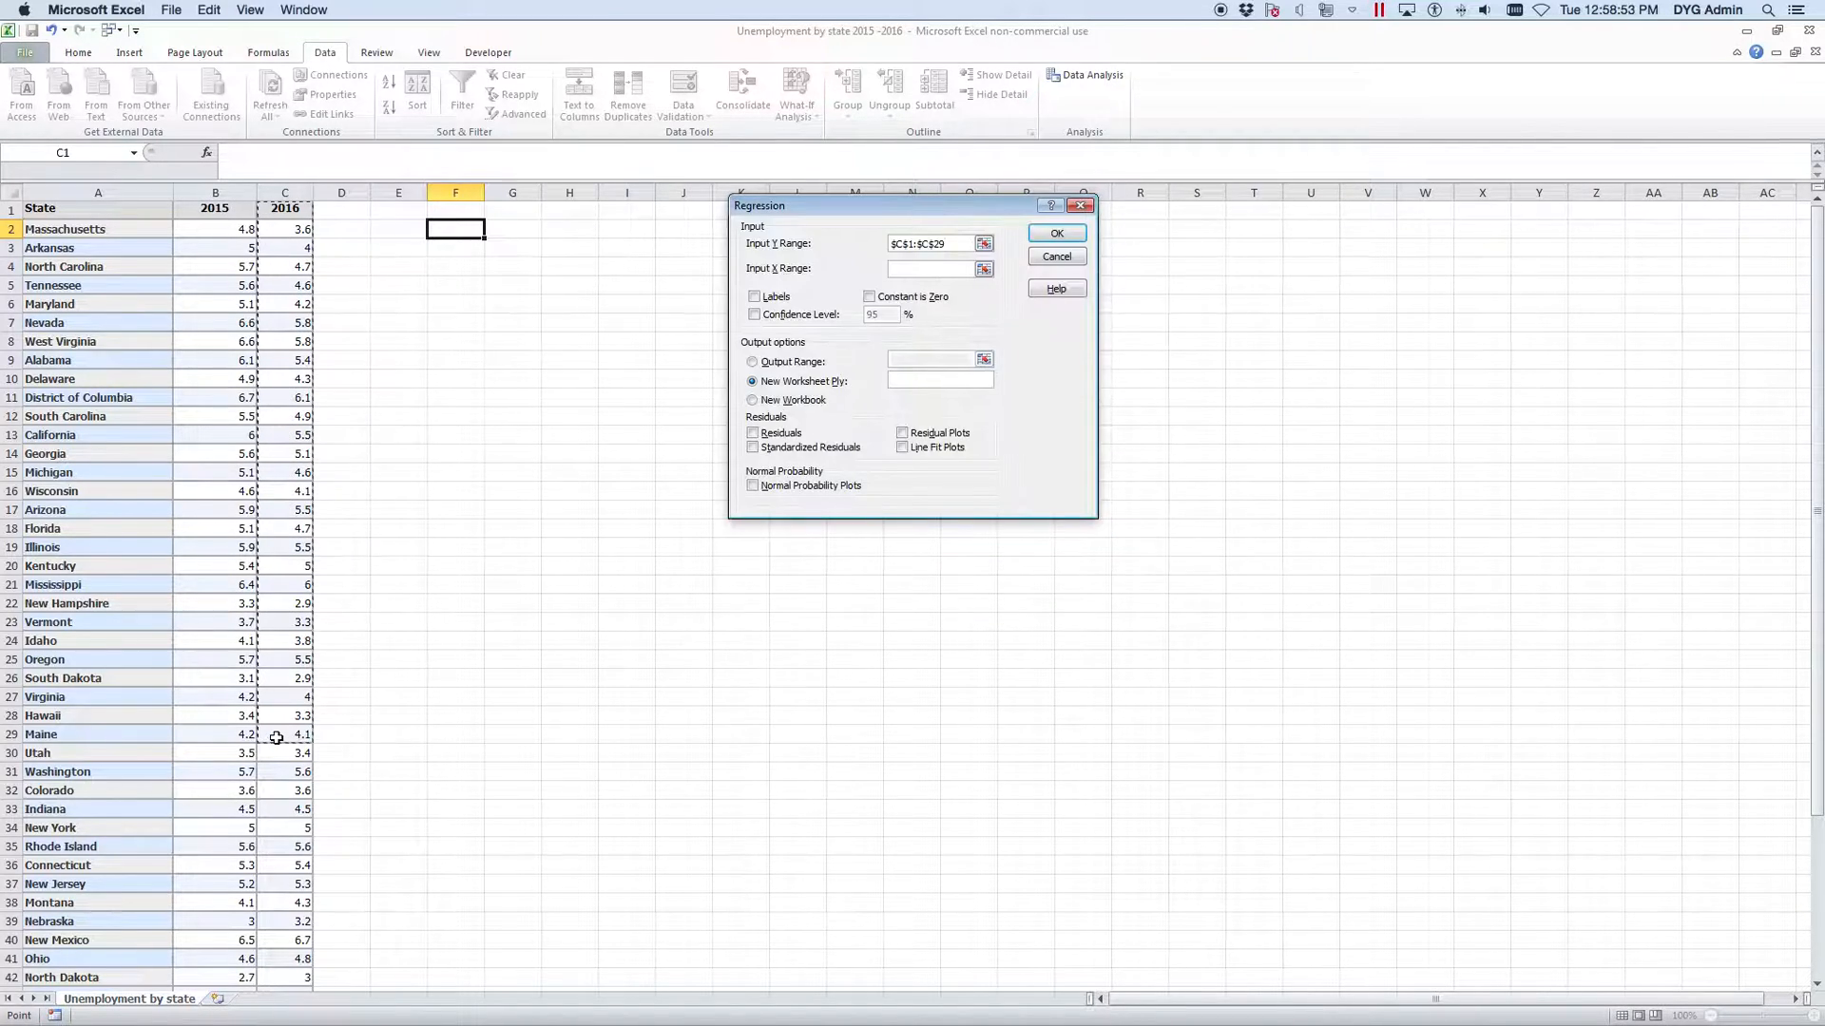
{"action": "key", "text": "ctrl+shift+Down"}
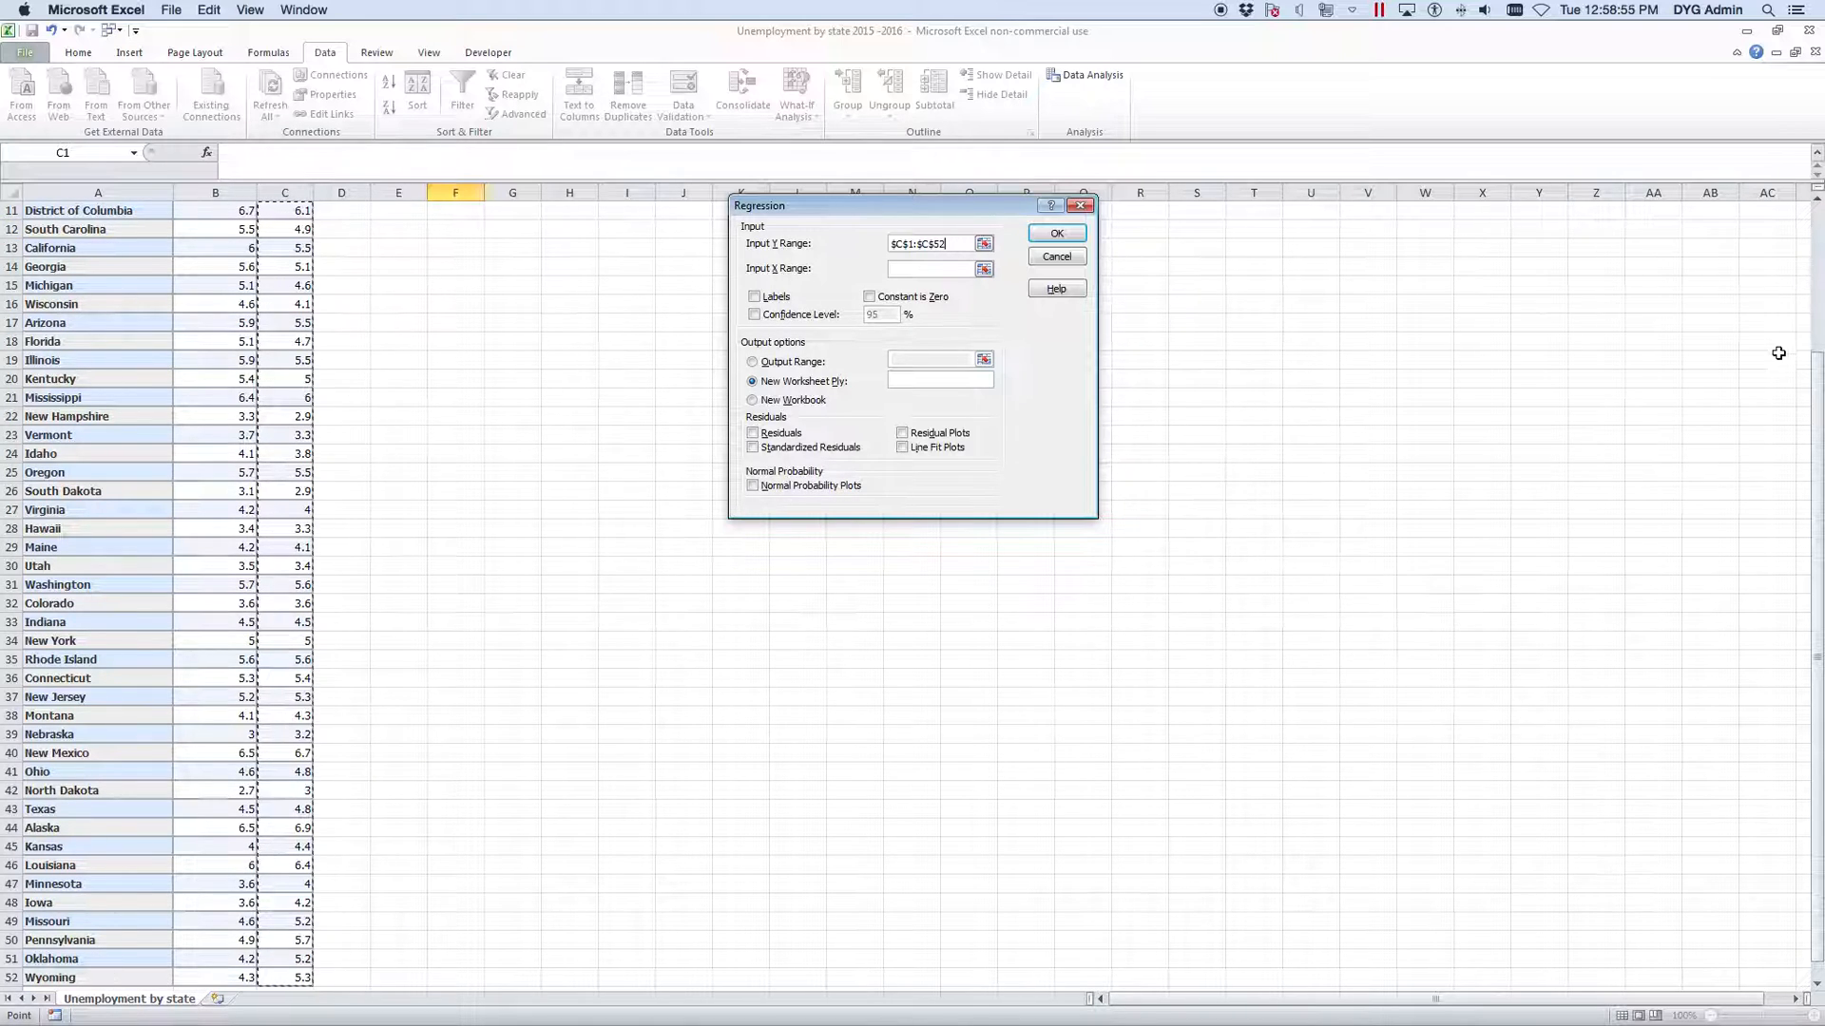
{"action": "scroll", "coordinate": [1778, 352], "scroll_direction": "up", "scroll_amount": 4}
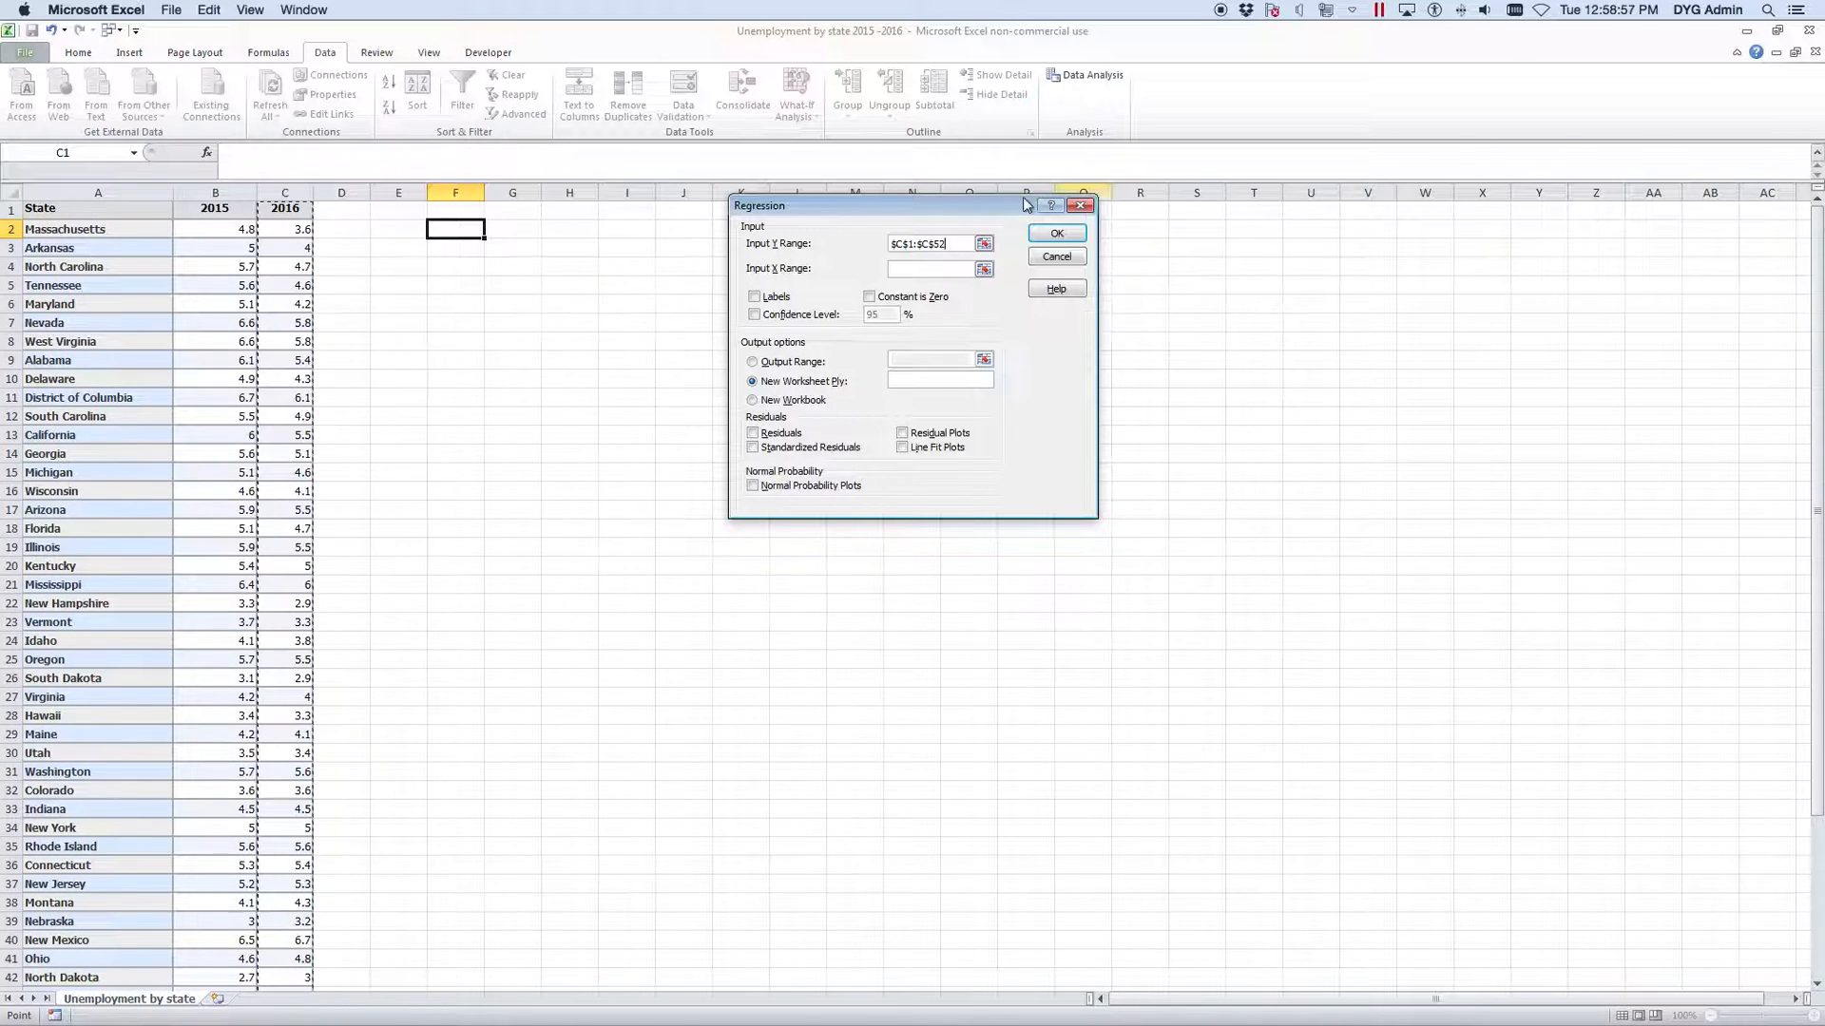
Step: Set the regression's Input X Range to the 2015 column including its header, $B$1:$B$52, and mark the ranges as having labels
{"action": "left_click", "coordinate": [932, 274]}
{"action": "left_click", "coordinate": [215, 211]}
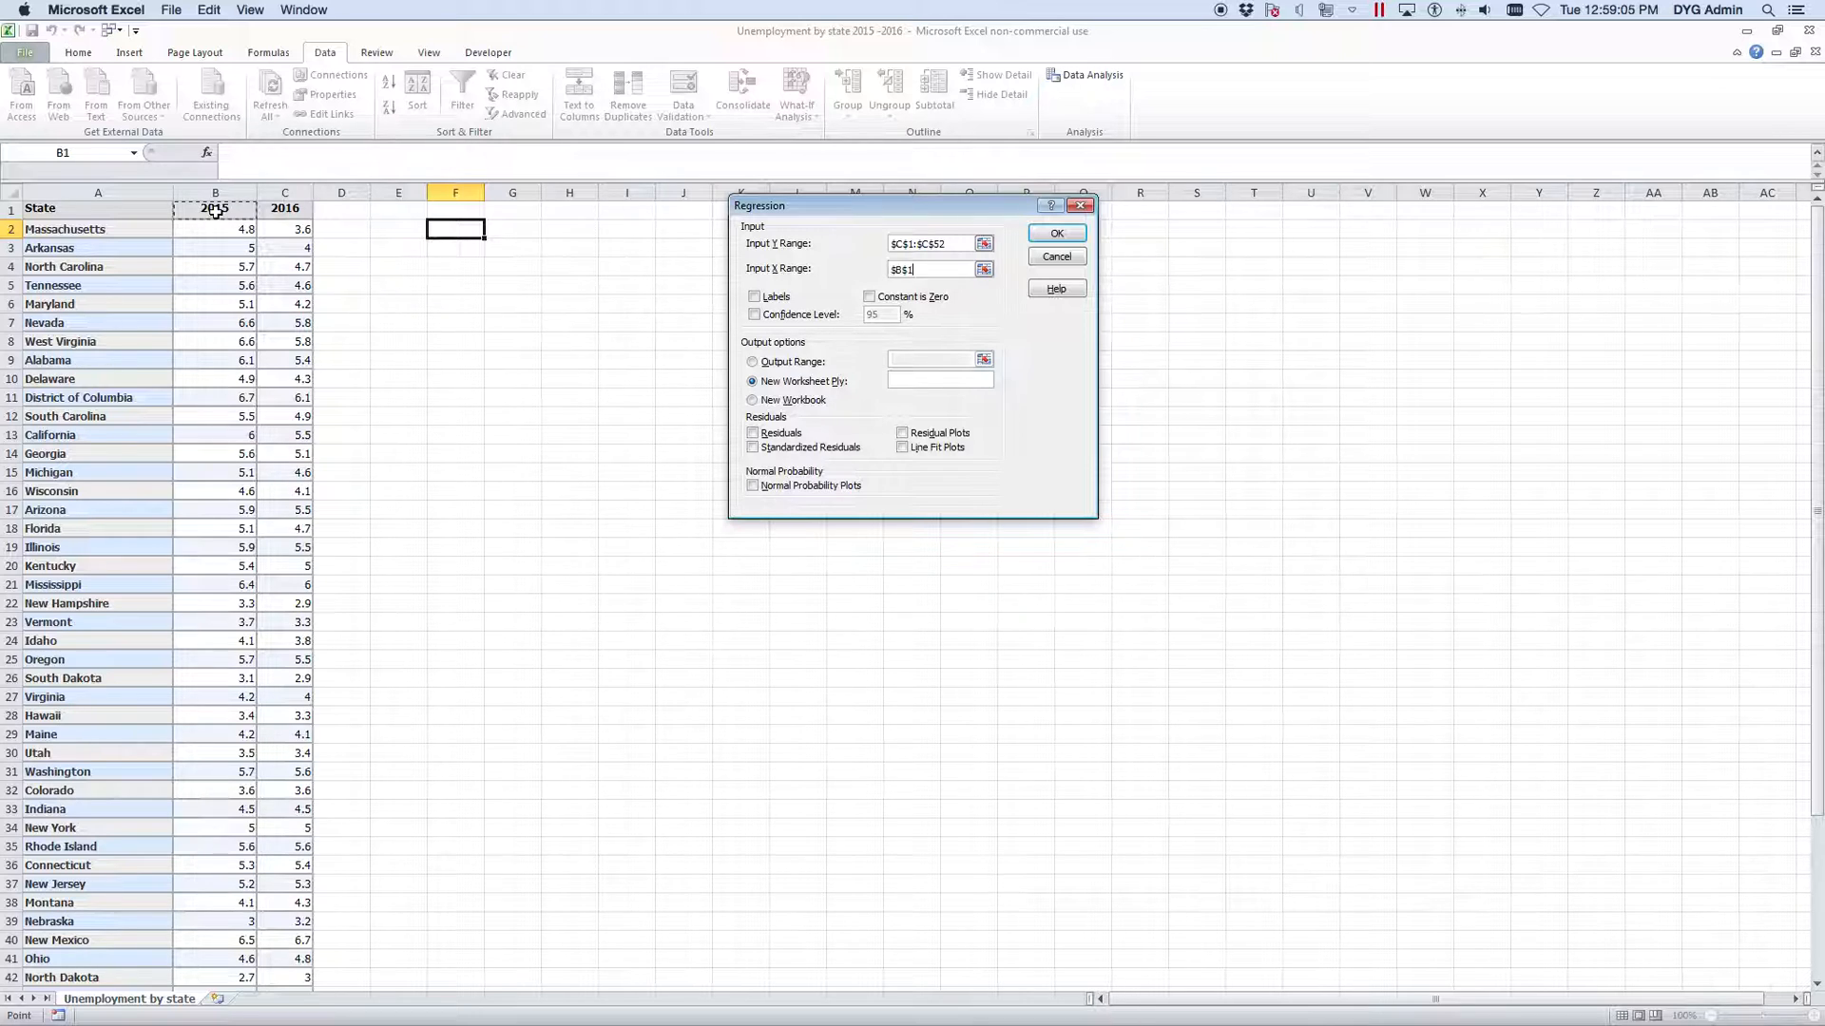
{"action": "key", "text": "ctrl+shift+Down"}
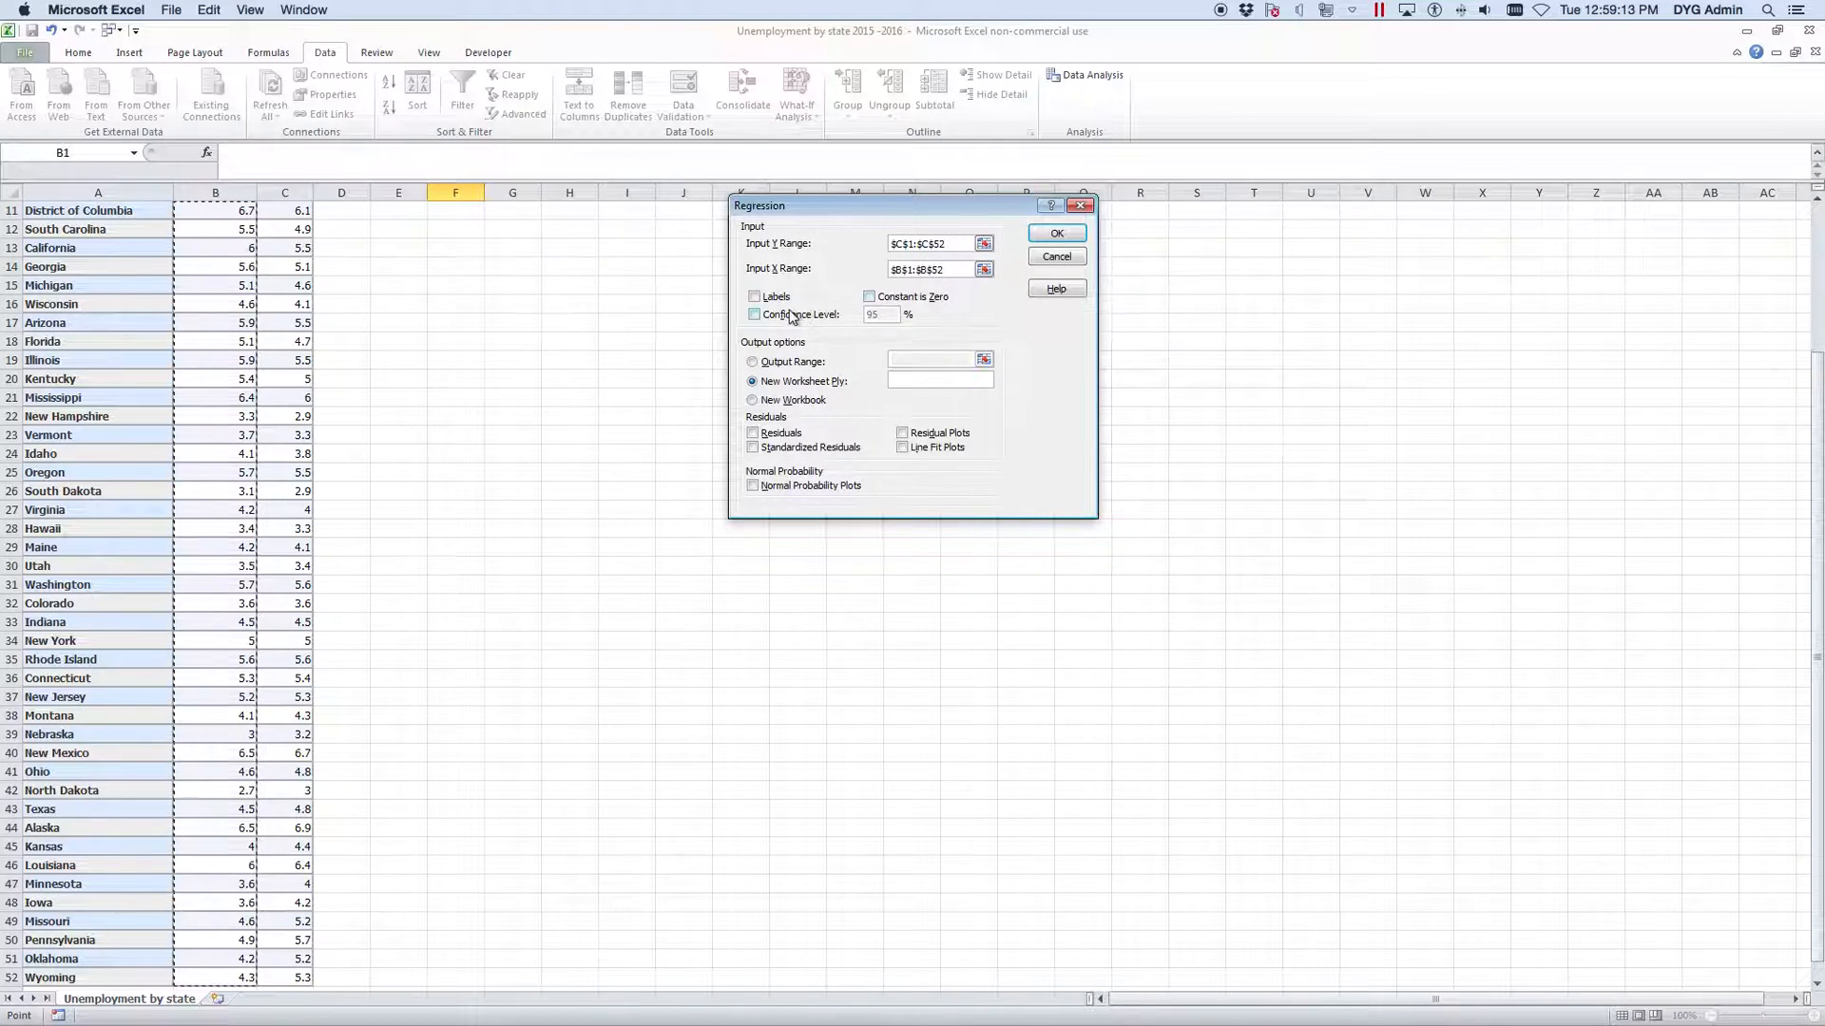
{"action": "left_click", "coordinate": [755, 298]}
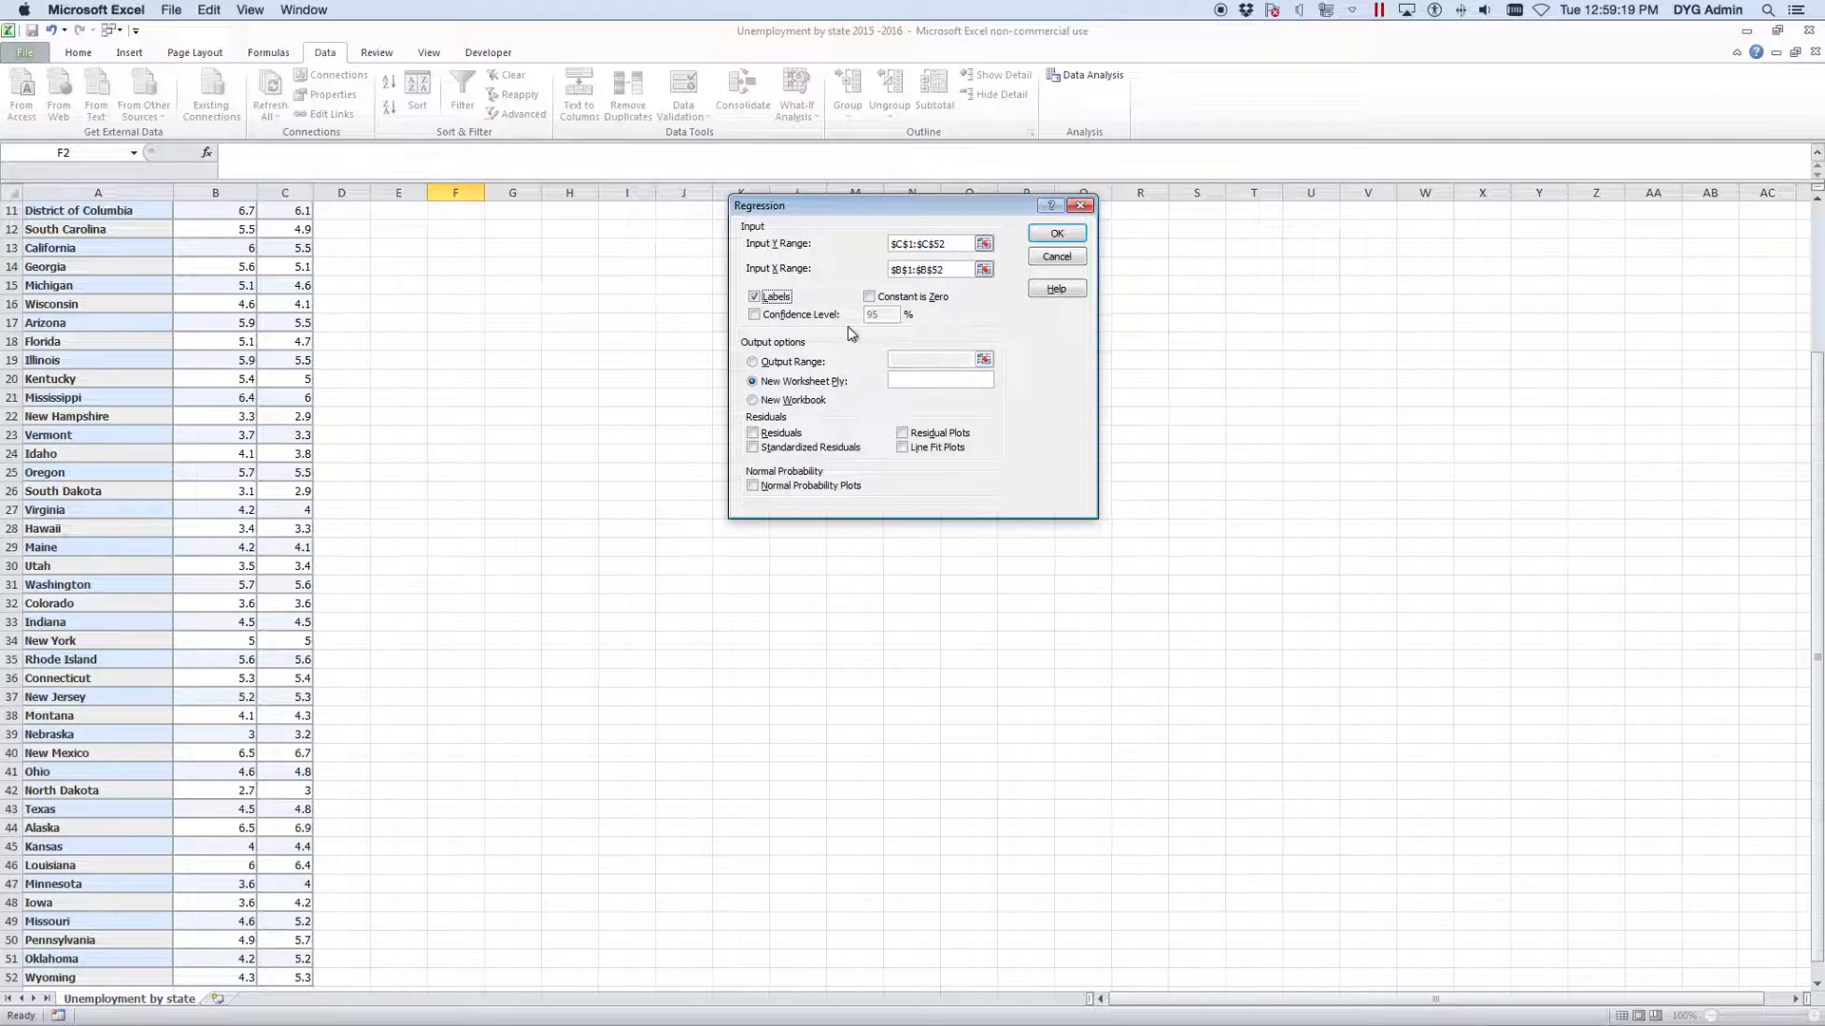
Step: Direct the regression output to the current sheet, with the Output Range starting at cell $H$2
{"action": "left_click", "coordinate": [752, 362]}
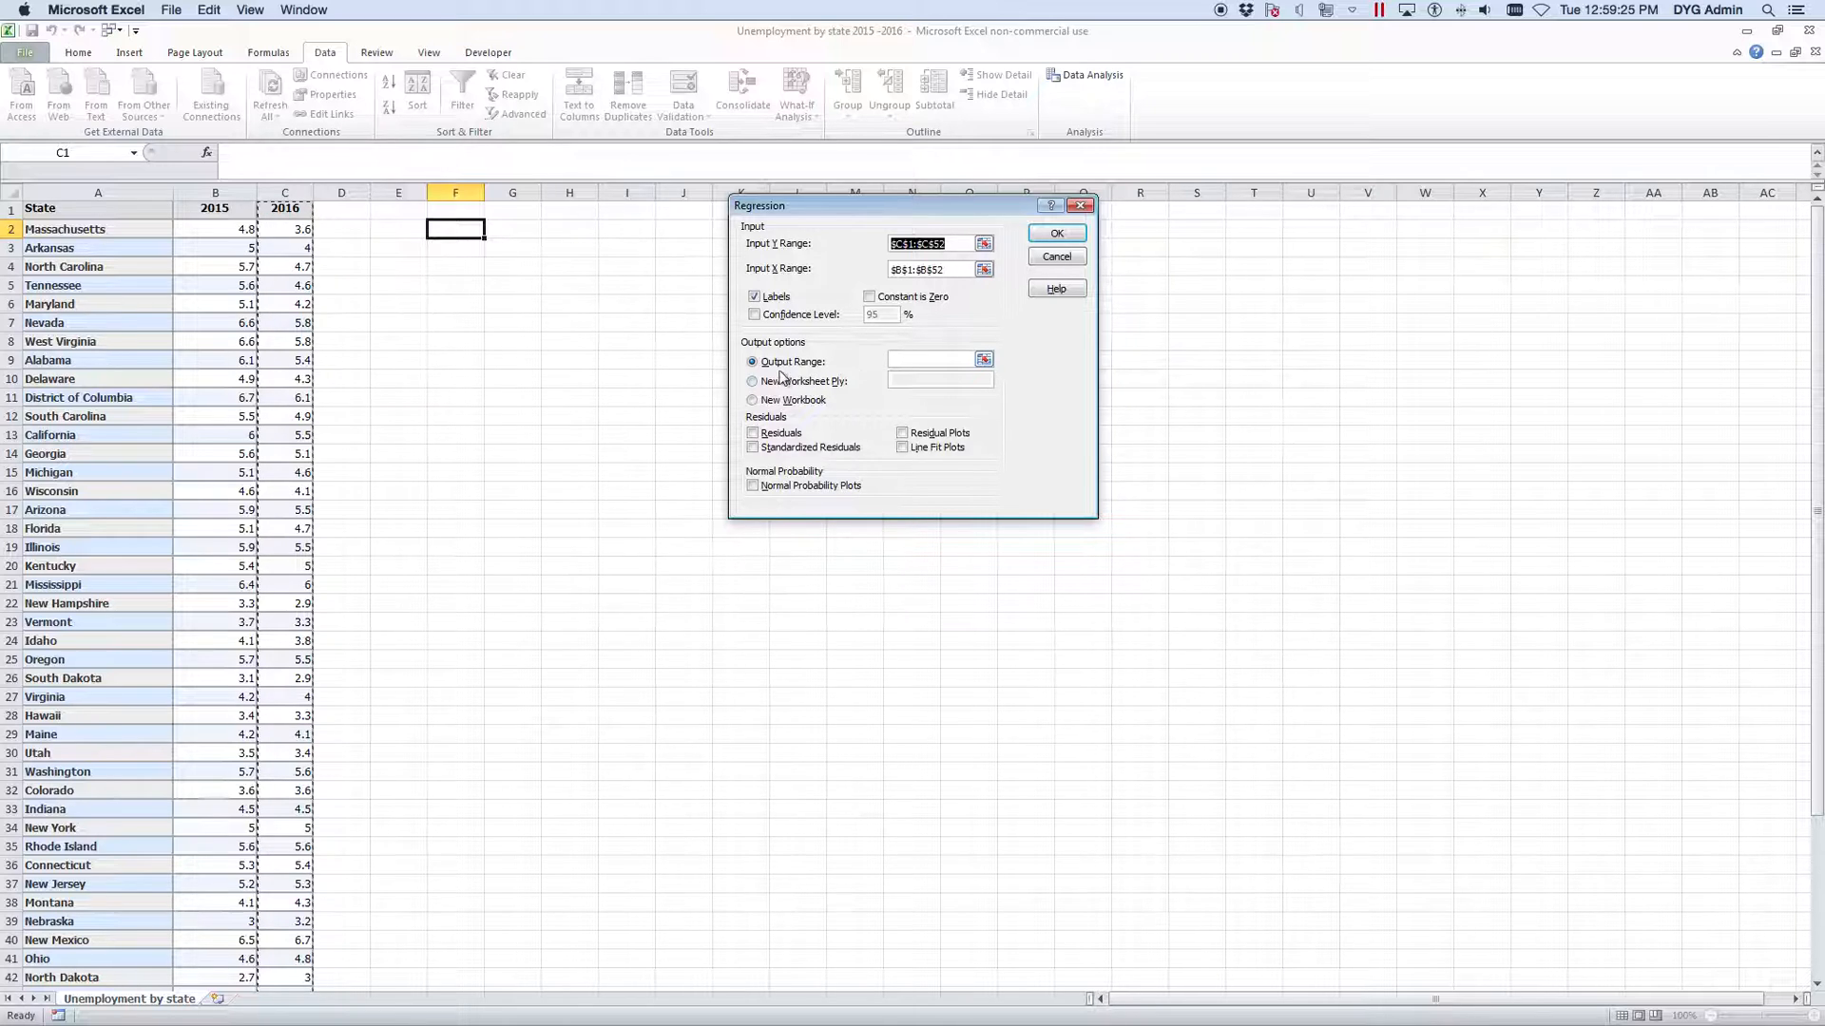
{"action": "left_click", "coordinate": [902, 361]}
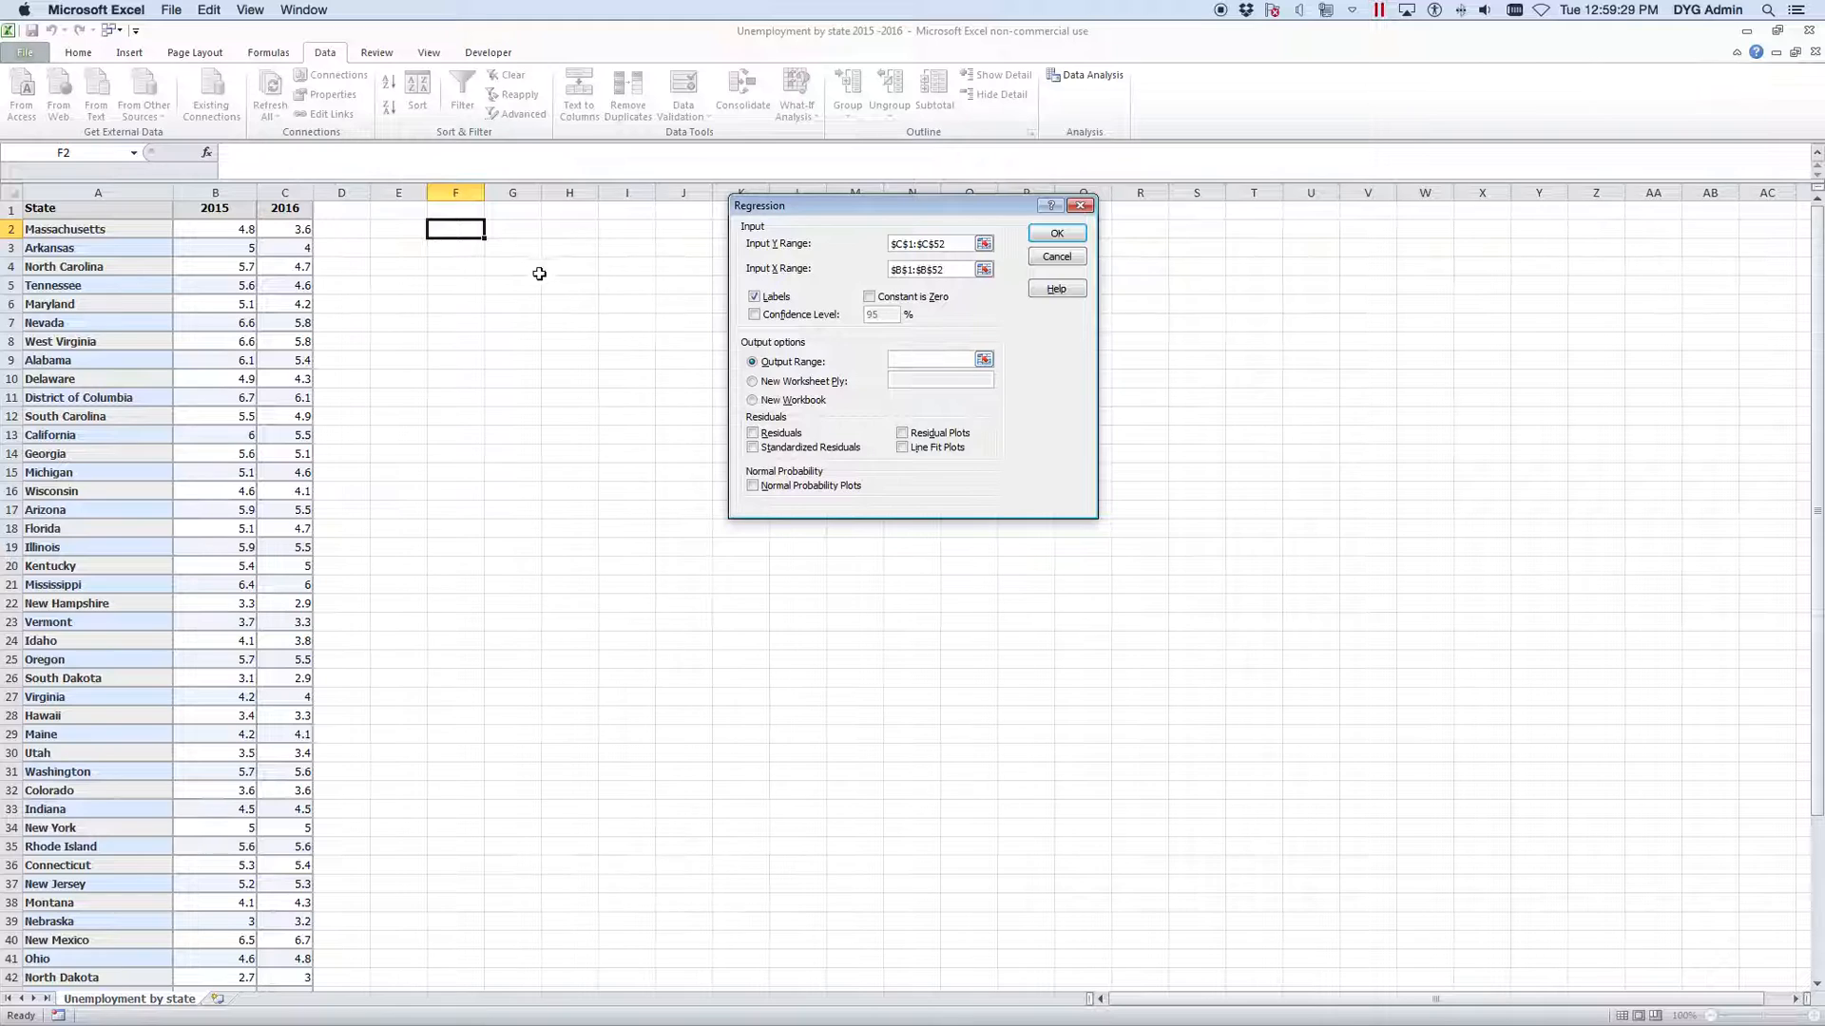
{"action": "left_click", "coordinate": [569, 230]}
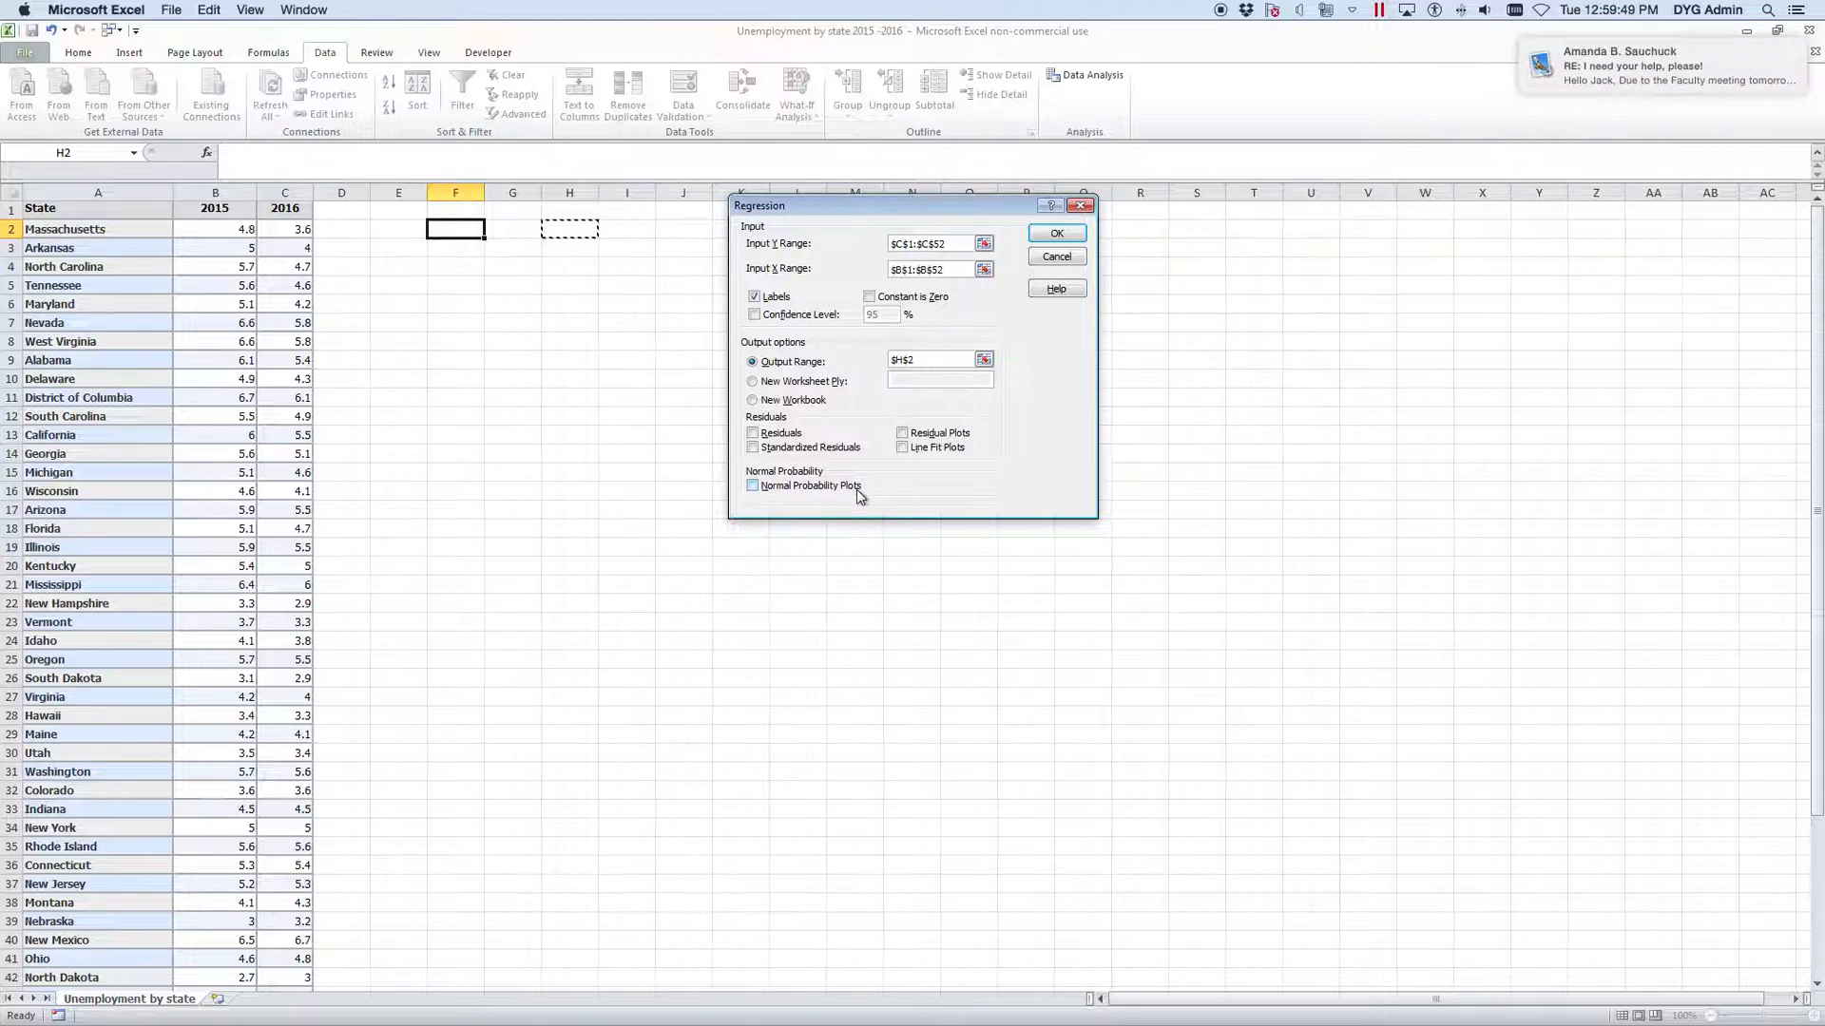
Step: Include line fit plots, standardized residuals, residuals and residual plots in the output, and run the regression
{"action": "left_click", "coordinate": [905, 448]}
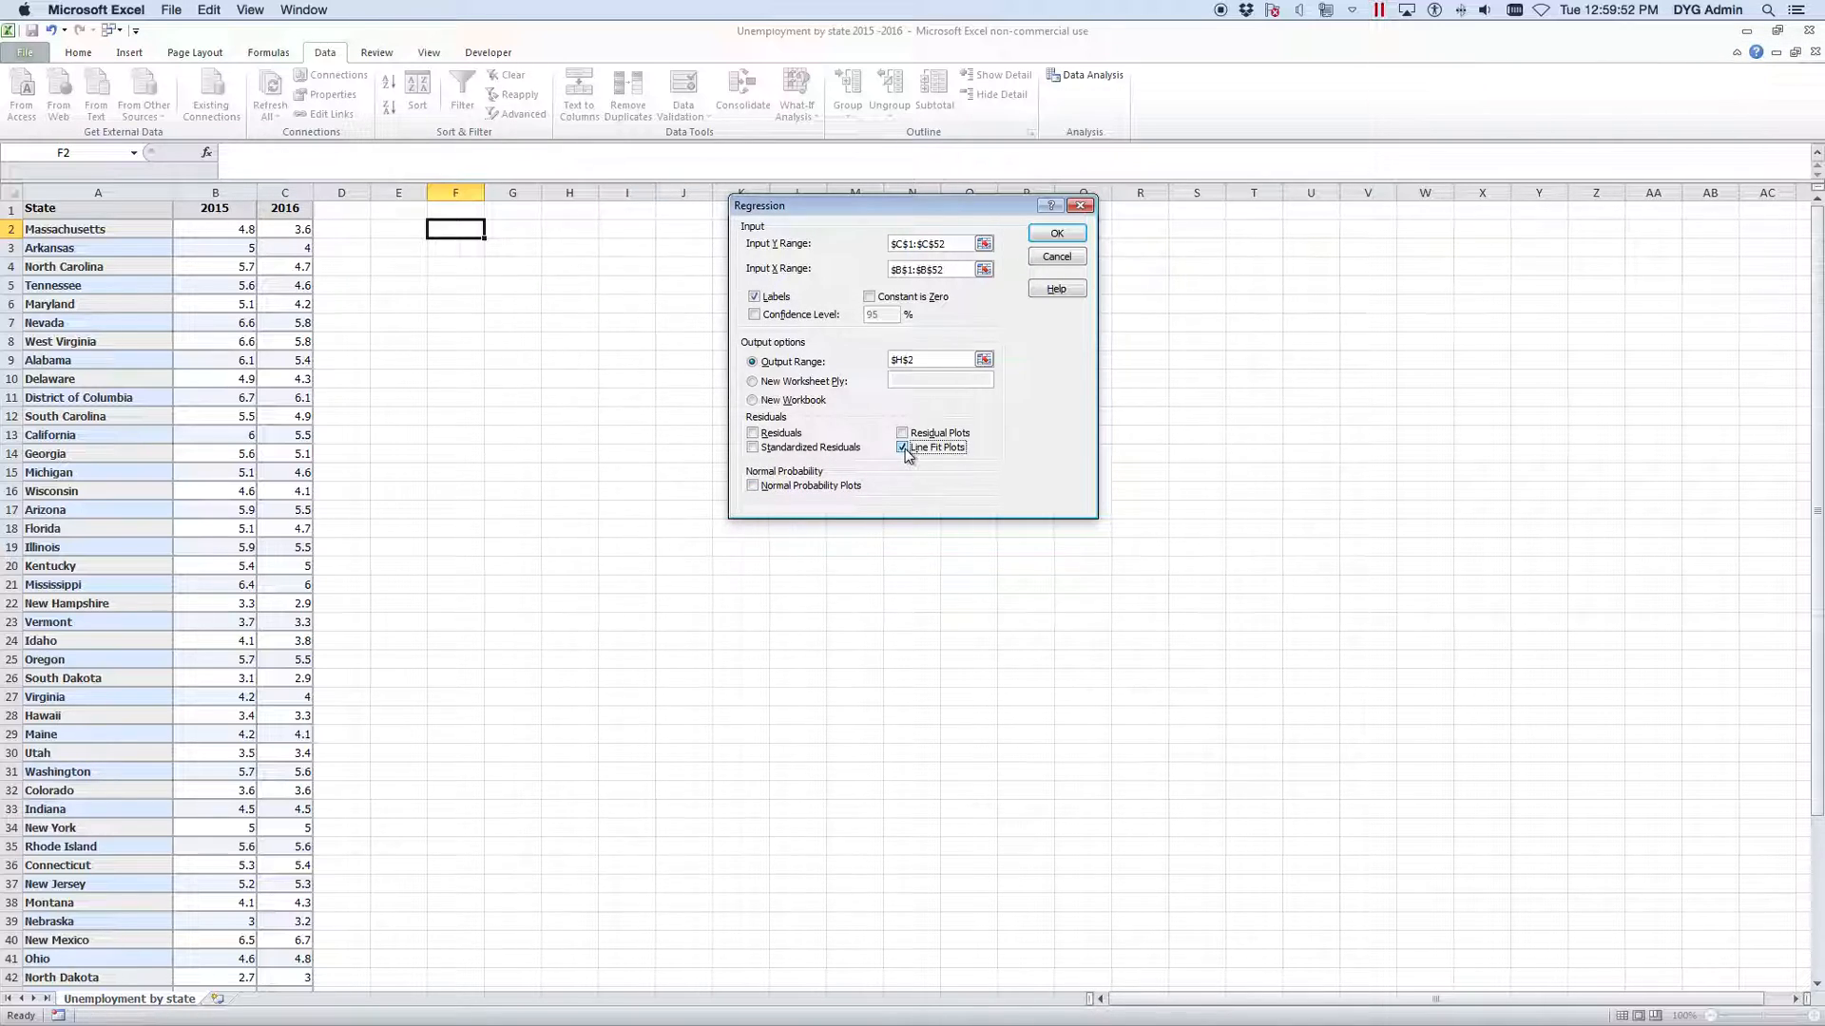
{"action": "left_click", "coordinate": [753, 449]}
{"action": "left_click", "coordinate": [753, 433]}
{"action": "left_click", "coordinate": [903, 434]}
{"action": "left_click", "coordinate": [1058, 238]}
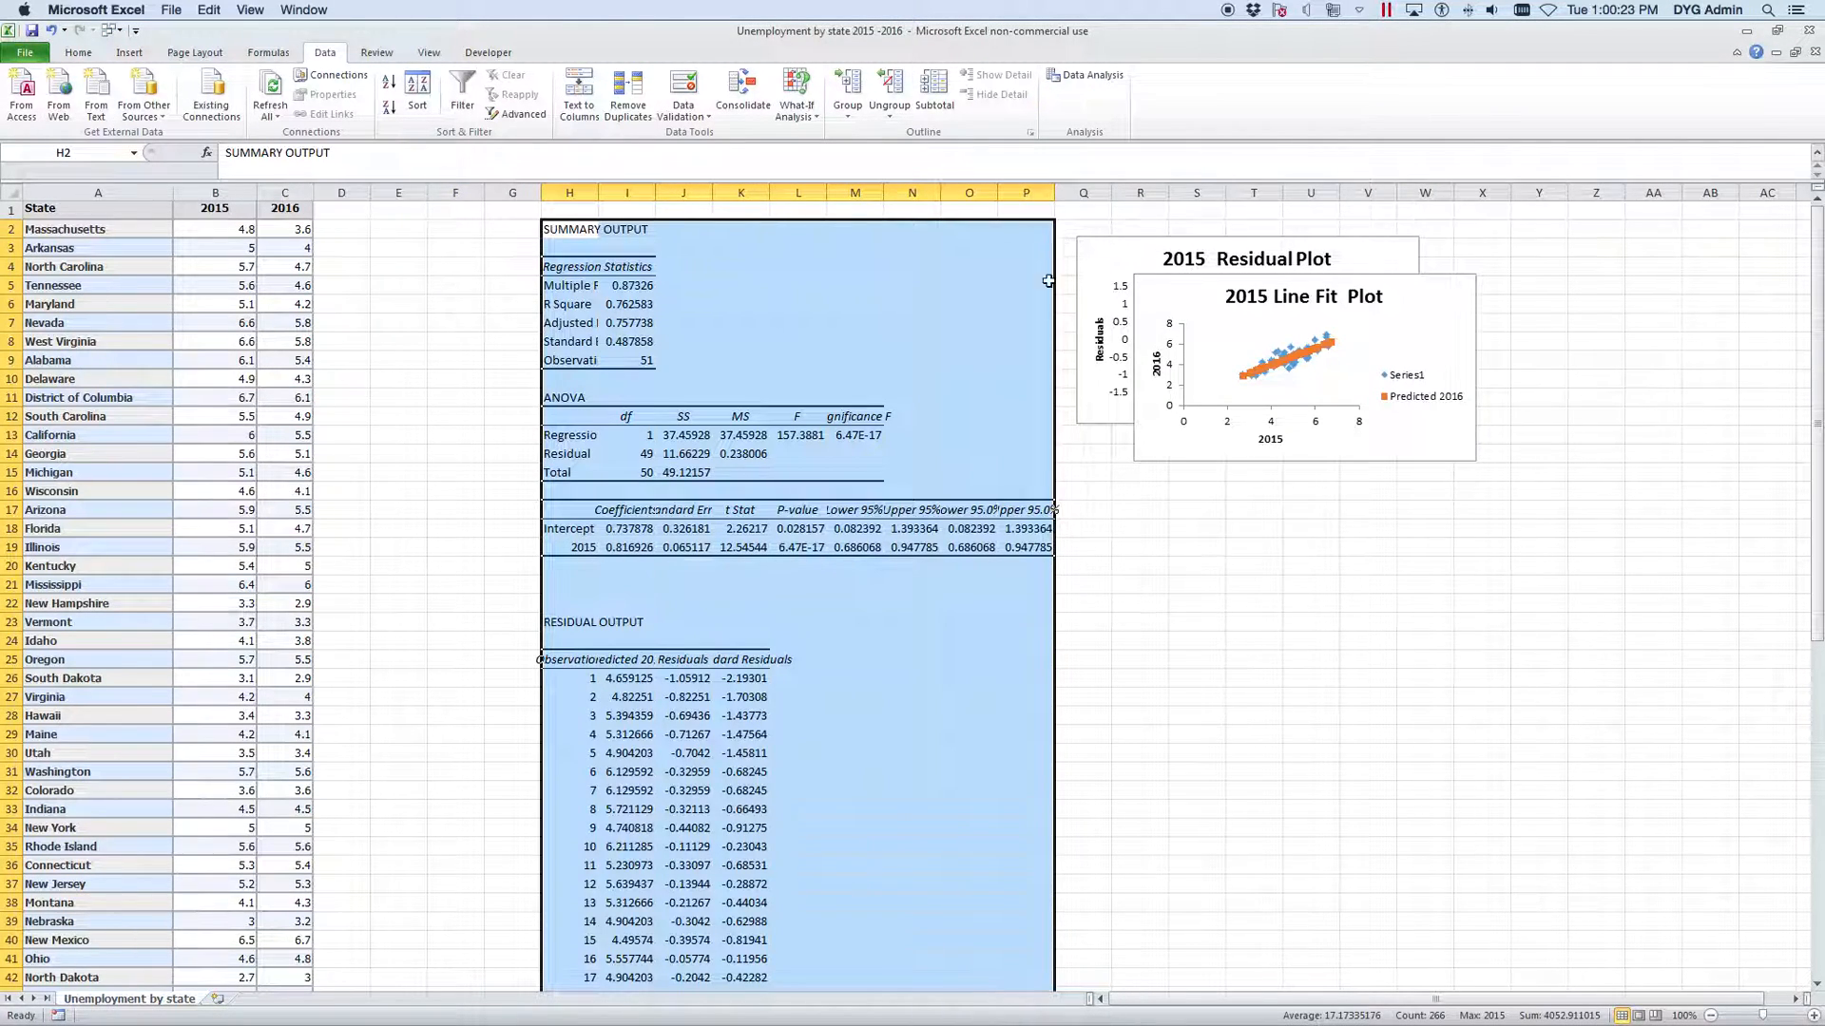
Step: Separate the overlapping charts by stacking the 2015 Line Fit Plot directly beneath the 2015 Residual Plot beside the summary output
{"action": "left_click", "coordinate": [1190, 549]}
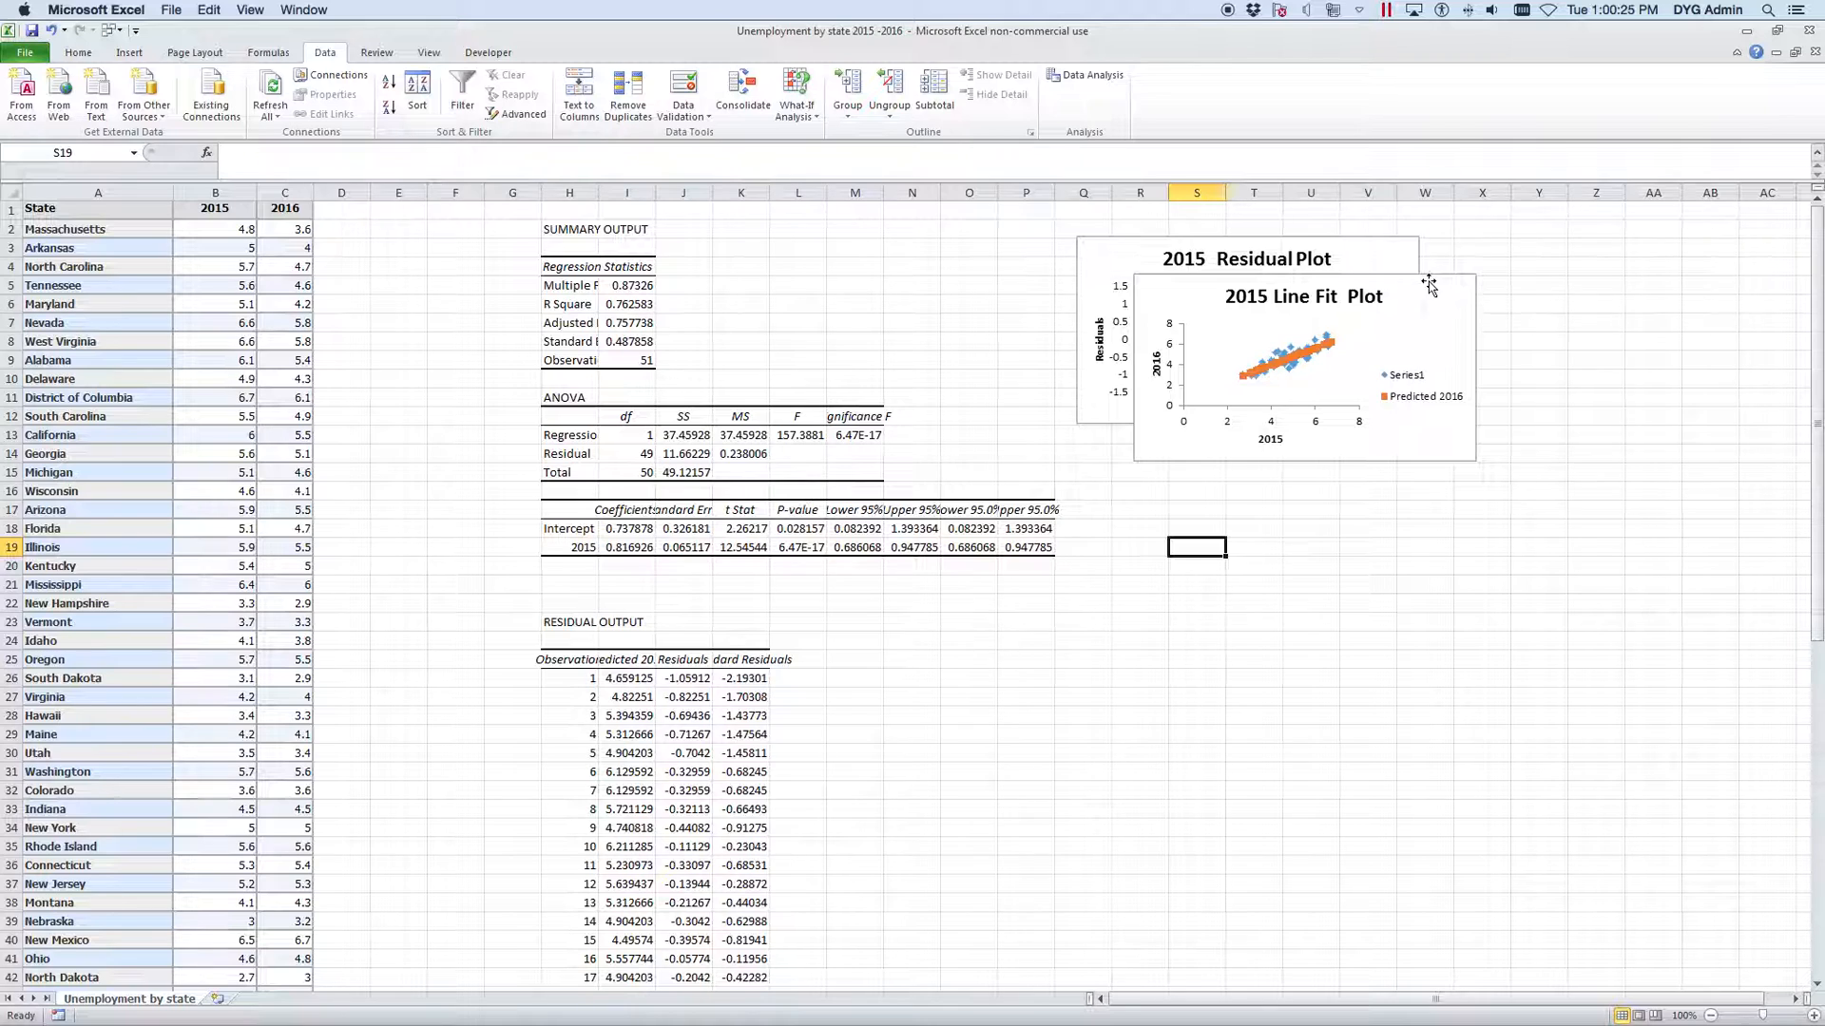
{"action": "left_click_drag", "start_coordinate": [1428, 287], "coordinate": [1416, 492]}
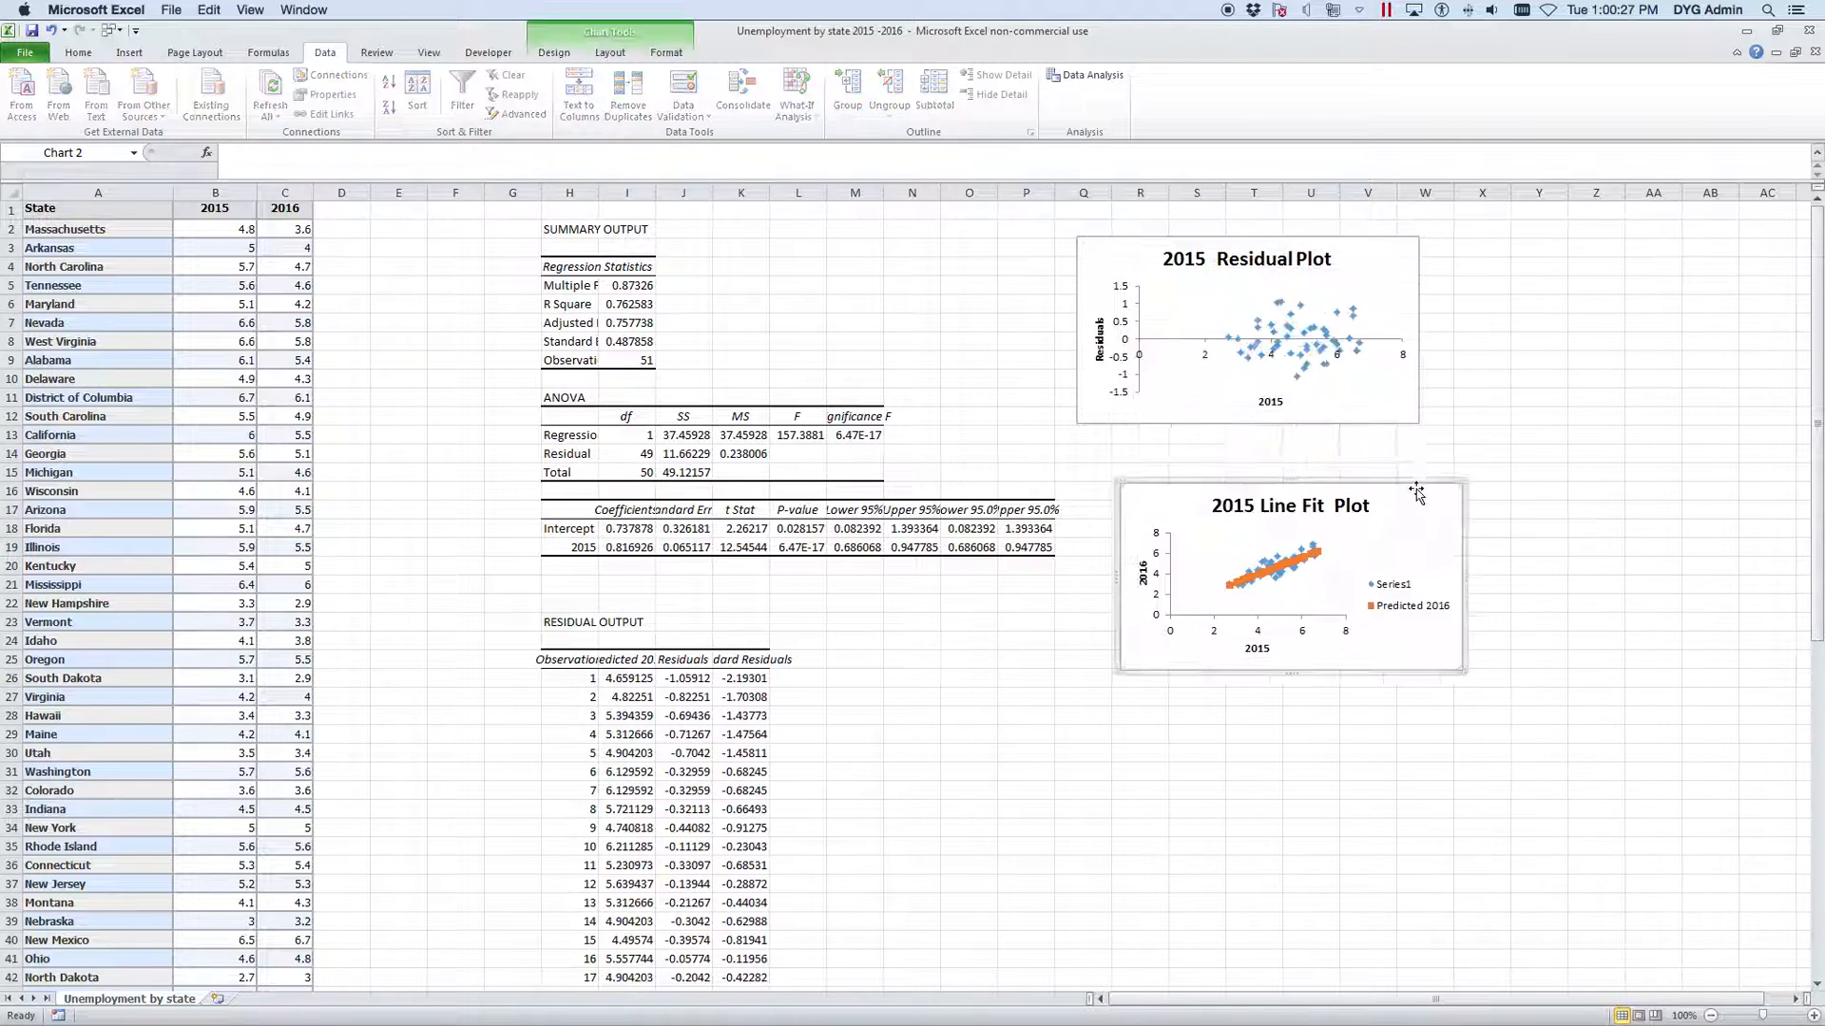
{"action": "left_click_drag", "start_coordinate": [1366, 268], "coordinate": [1396, 235]}
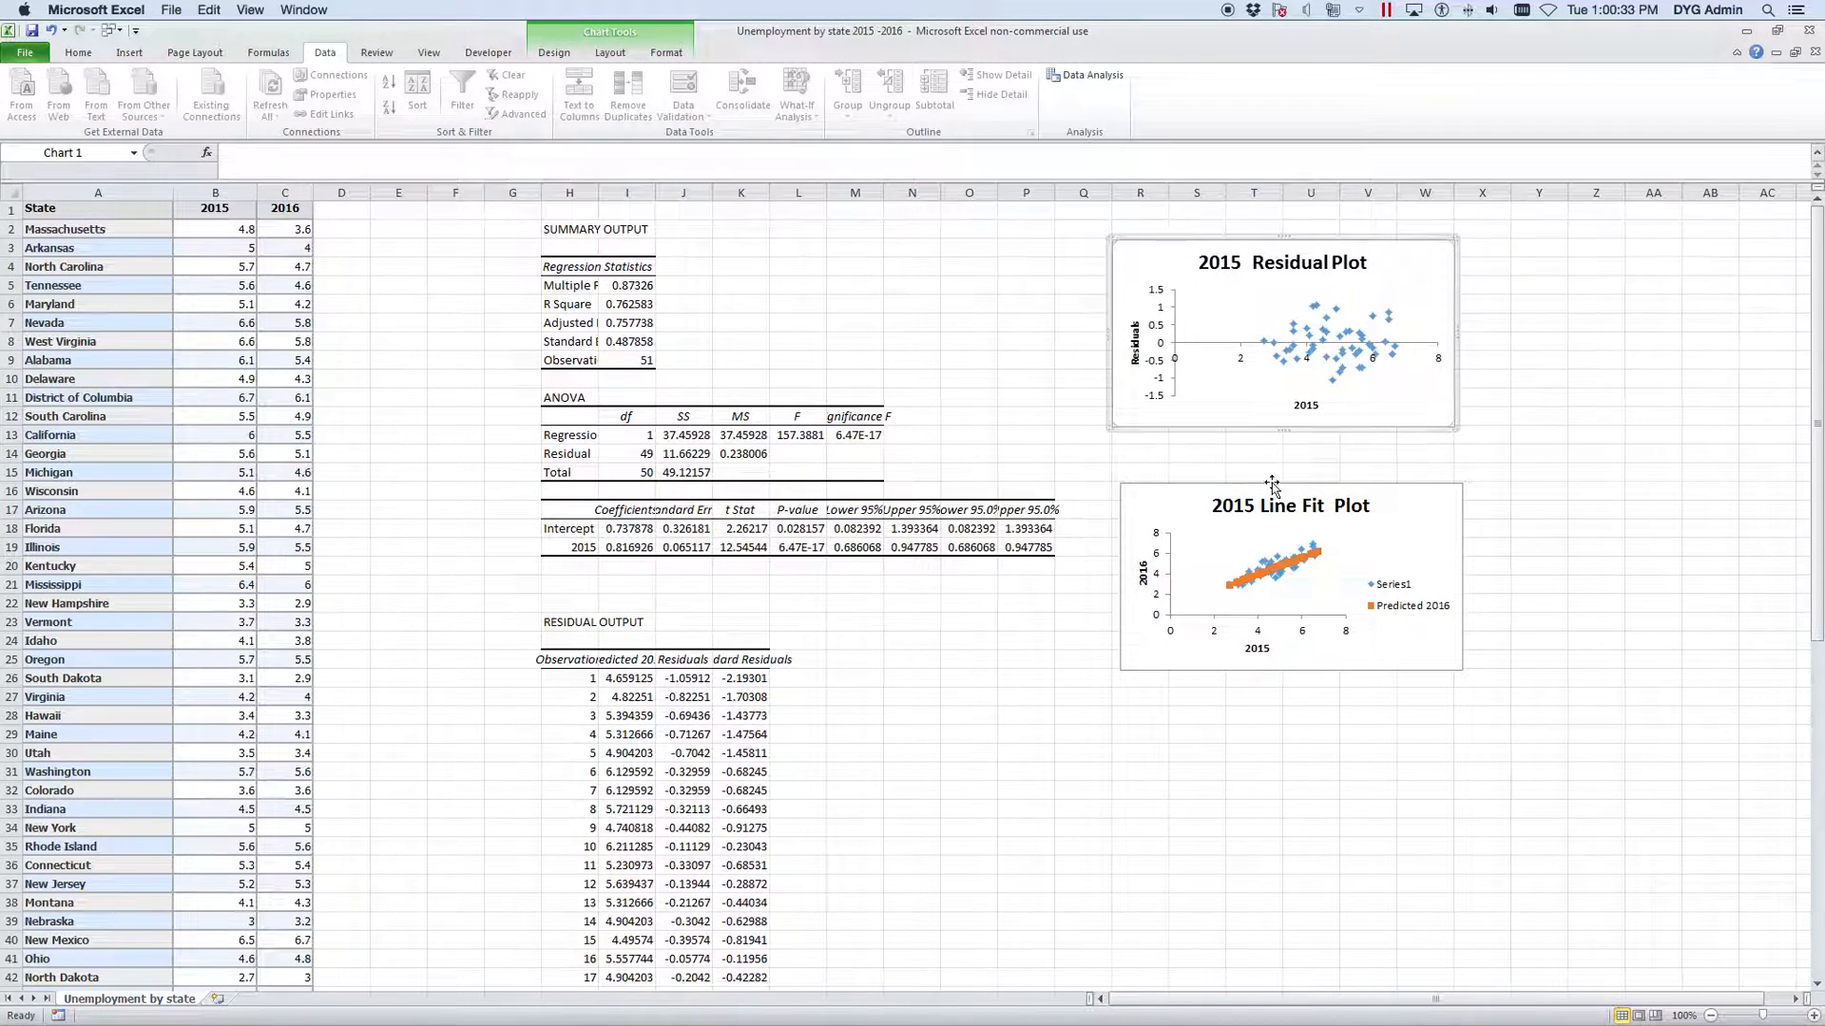
{"action": "left_click_drag", "start_coordinate": [1269, 480], "coordinate": [1264, 444]}
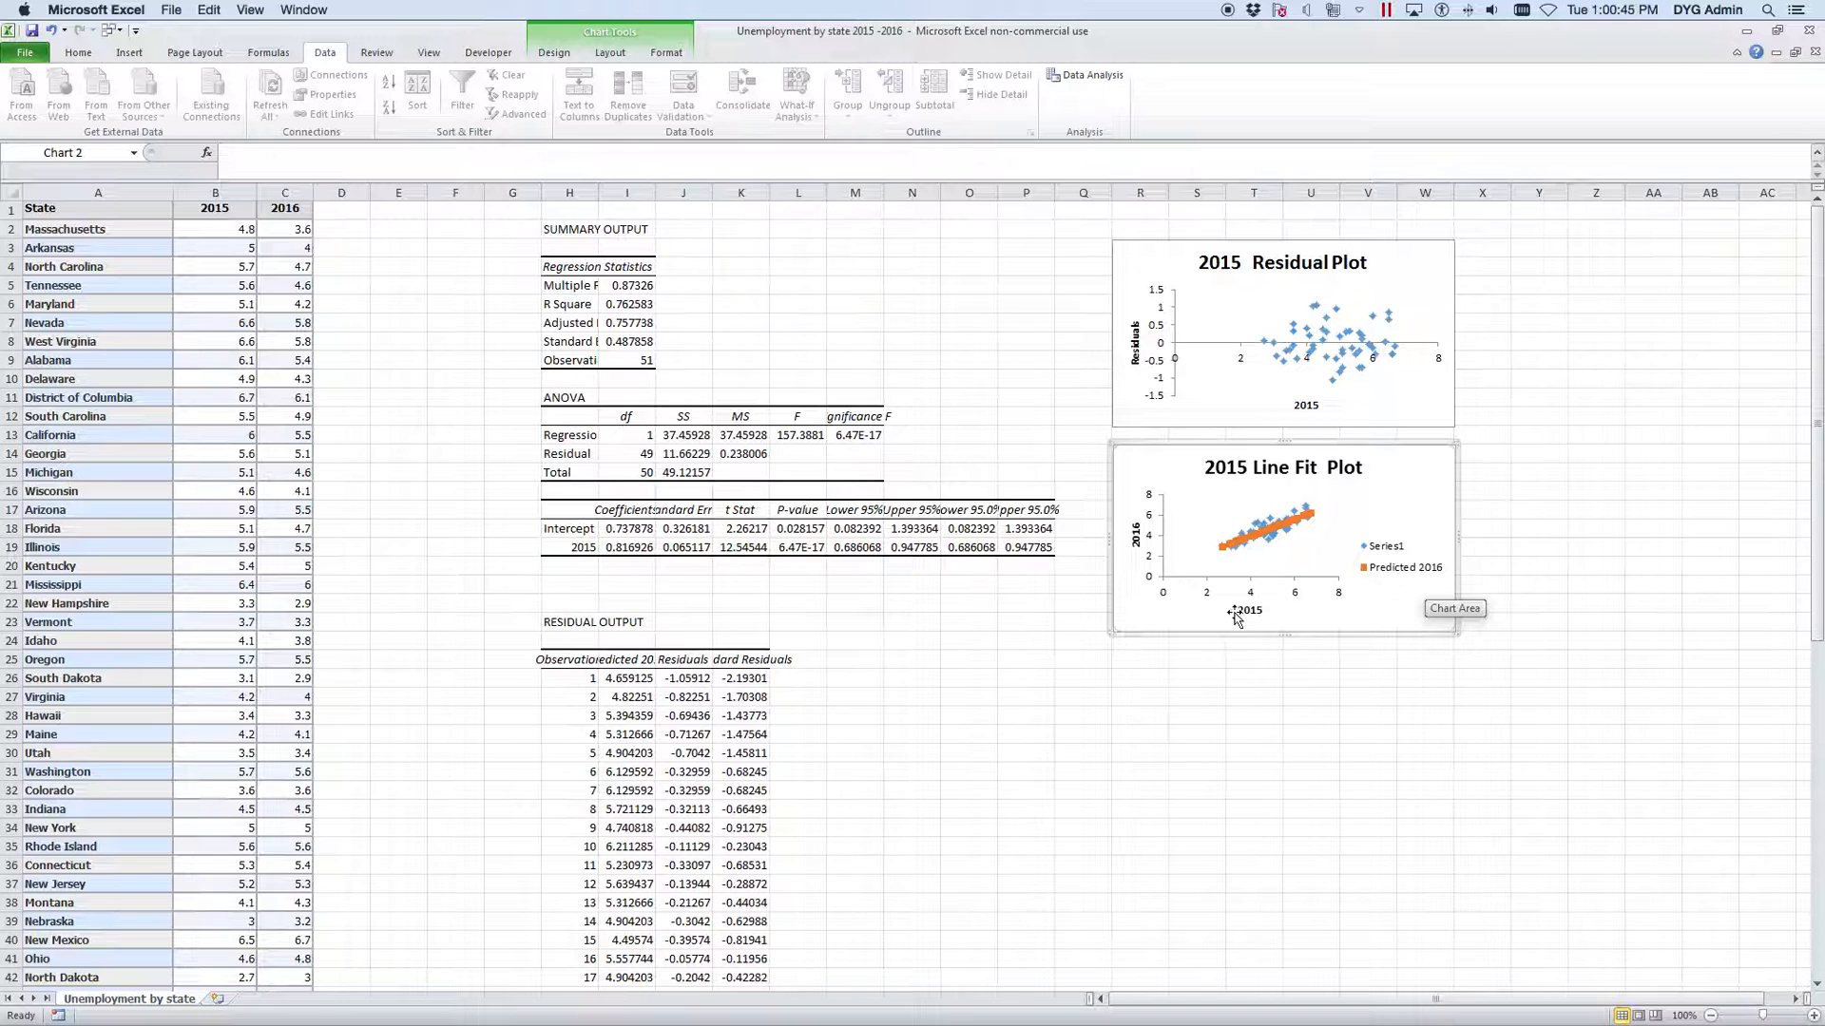
Step: Autofit the widths of the regression output columns H through P to their contents and clear the selection
{"action": "left_click_drag", "start_coordinate": [572, 193], "coordinate": [996, 198]}
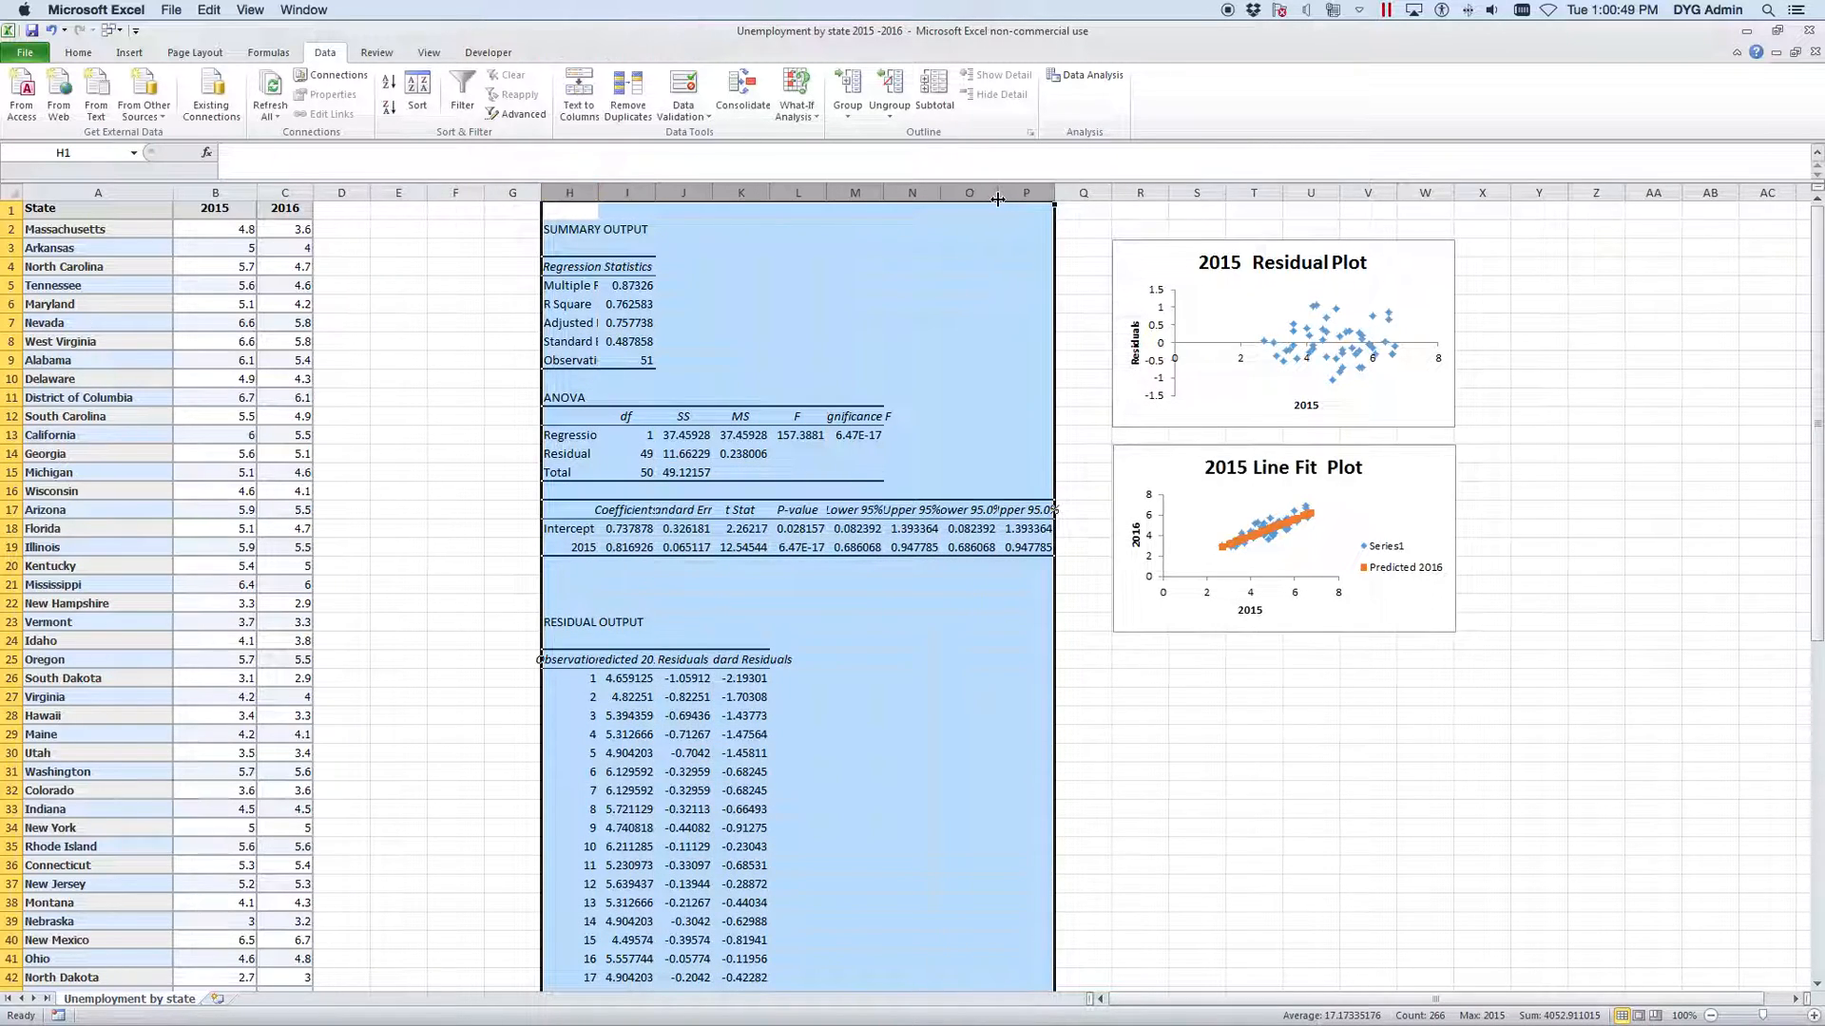
{"action": "double_click", "coordinate": [995, 198]}
{"action": "left_click", "coordinate": [1126, 659]}
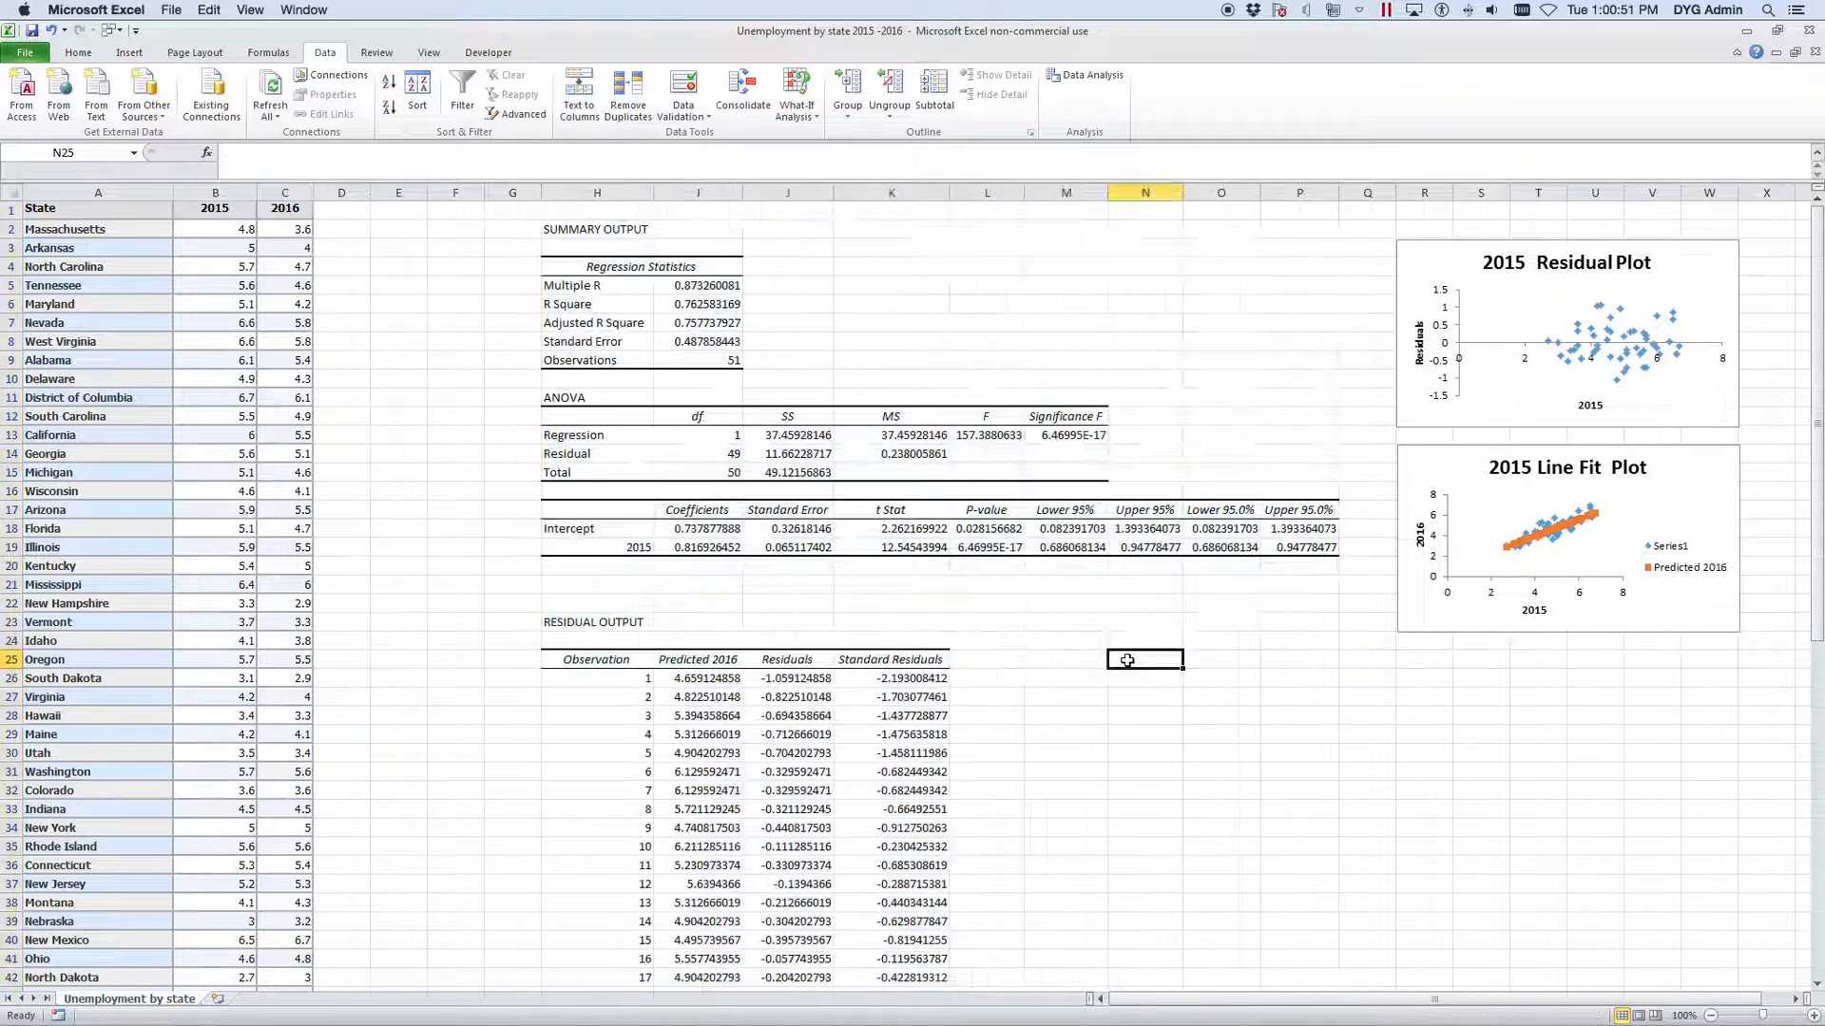